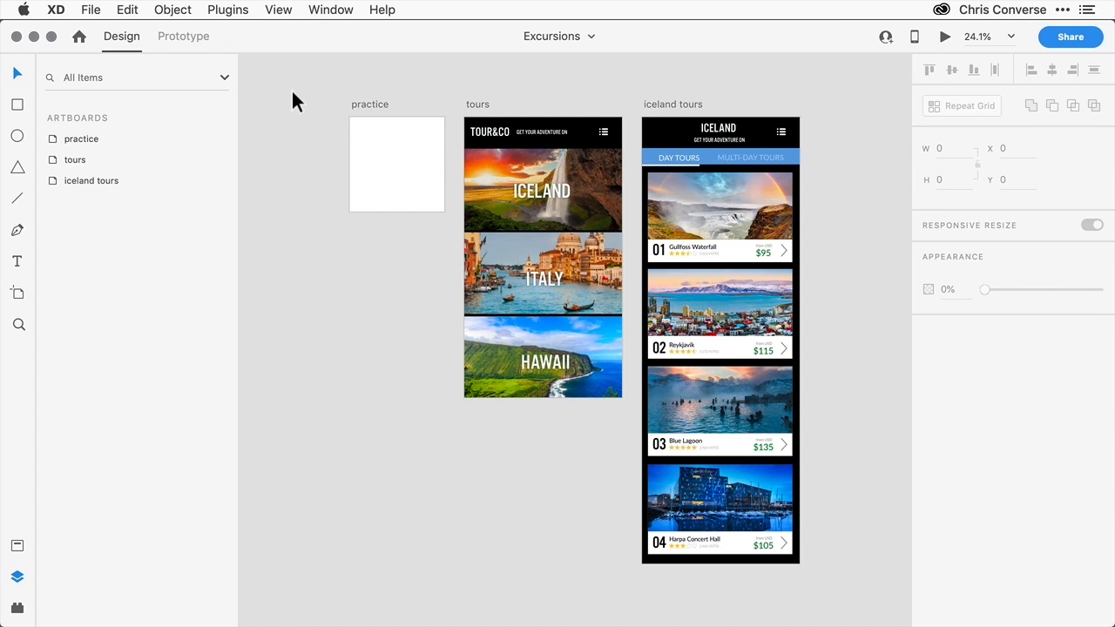
# - Zoom into the practice artboard and draw a straight line about 219 px long near its top
pyautogui.click(18, 324)
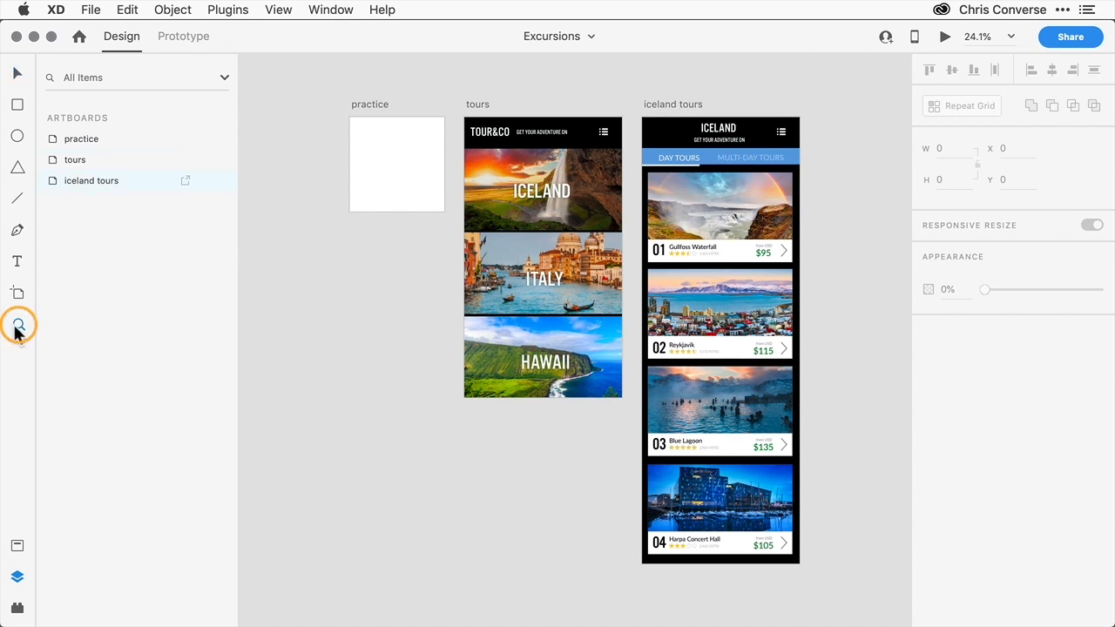
pyautogui.moveTo(343, 95); pyautogui.dragTo(462, 237)
pyautogui.moveTo(428, 194); pyautogui.dragTo(657, 400)
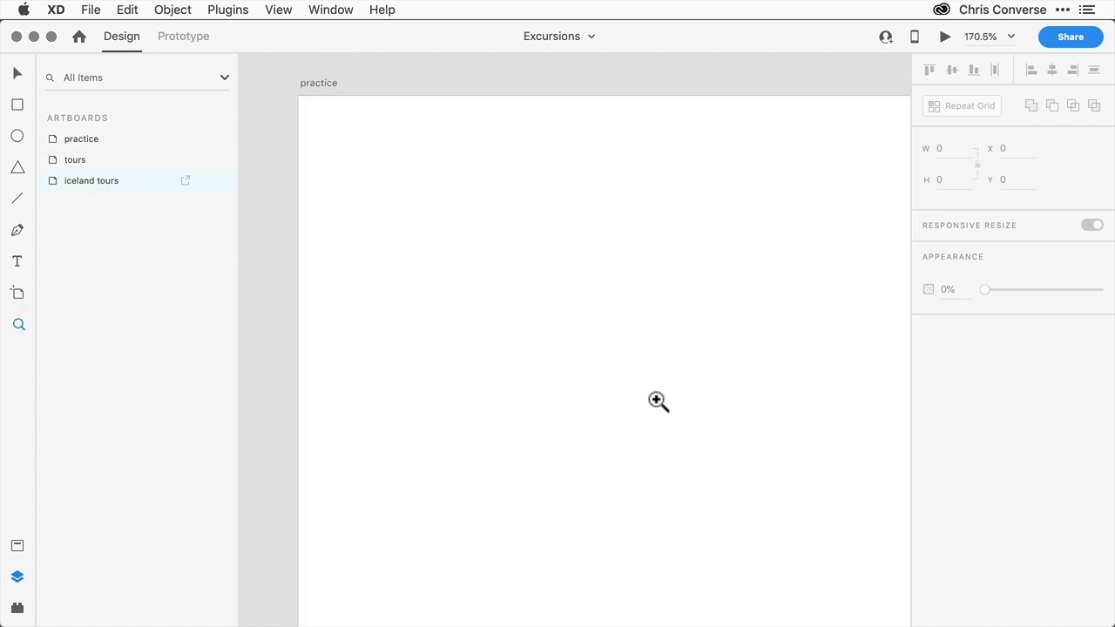
pyautogui.click(17, 200)
pyautogui.moveTo(400, 158)
pyautogui.mouseDown()
pyautogui.moveTo(792, 321)
pyautogui.moveTo(725, 172)
pyautogui.mouseUp()
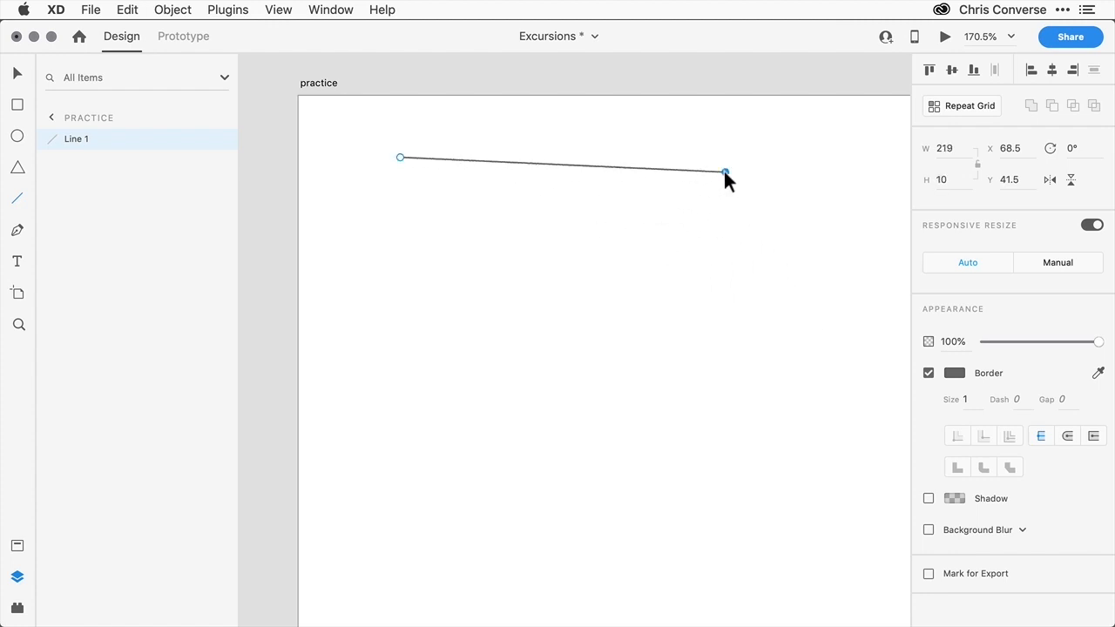
# - Draw a closed arrow-shaped path with the Pen tool below the line
pyautogui.click(19, 231)
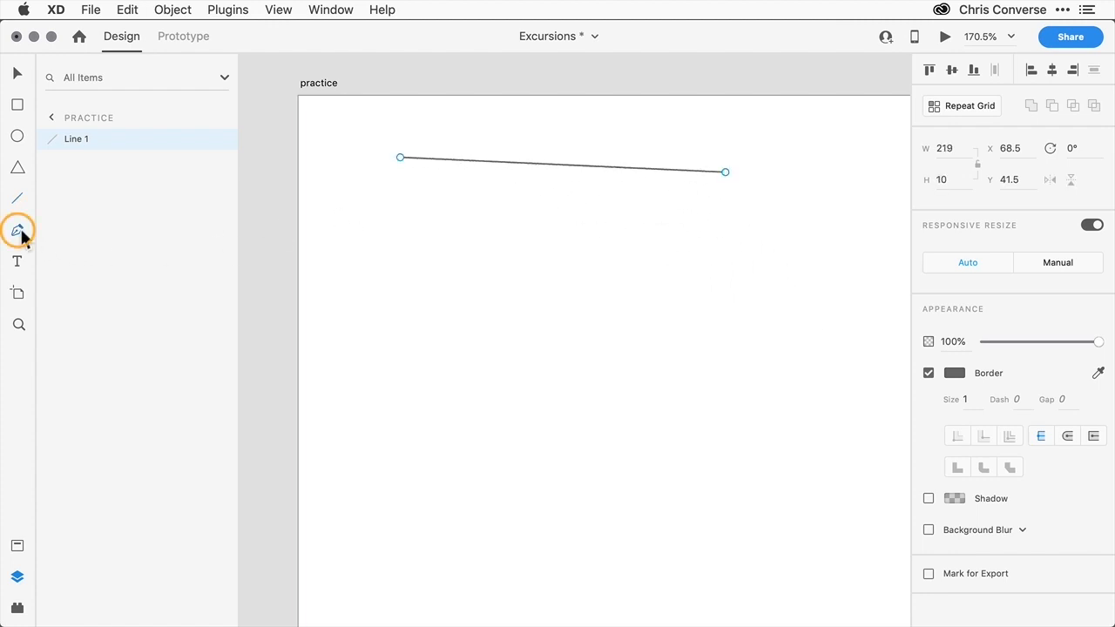
pyautogui.click(544, 198)
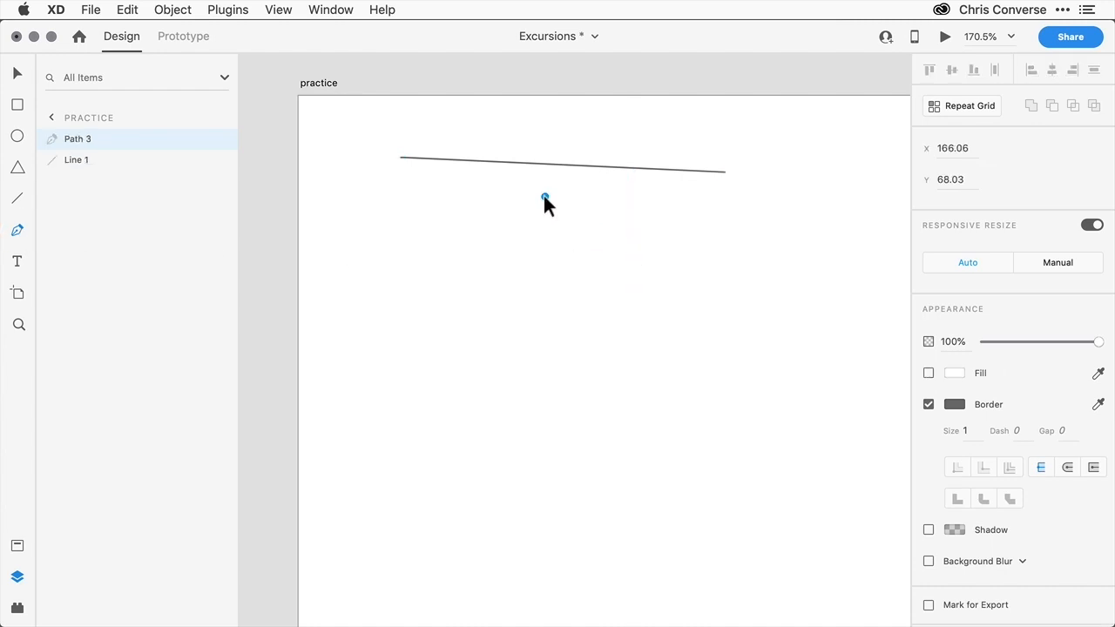
pyautogui.click(458, 268)
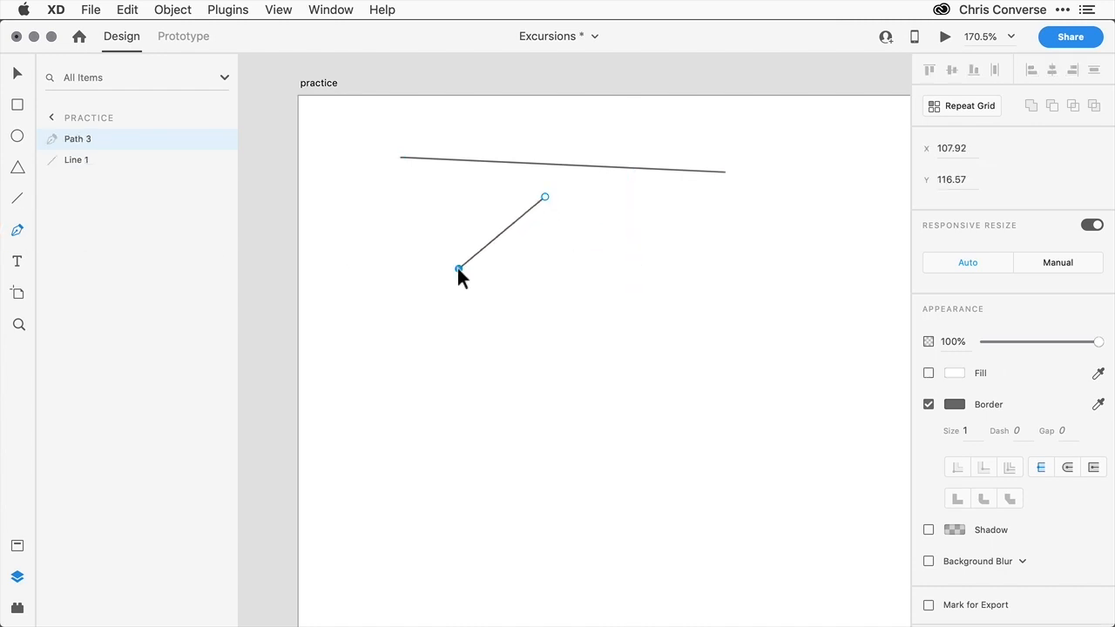
pyautogui.click(516, 268)
pyautogui.click(512, 363)
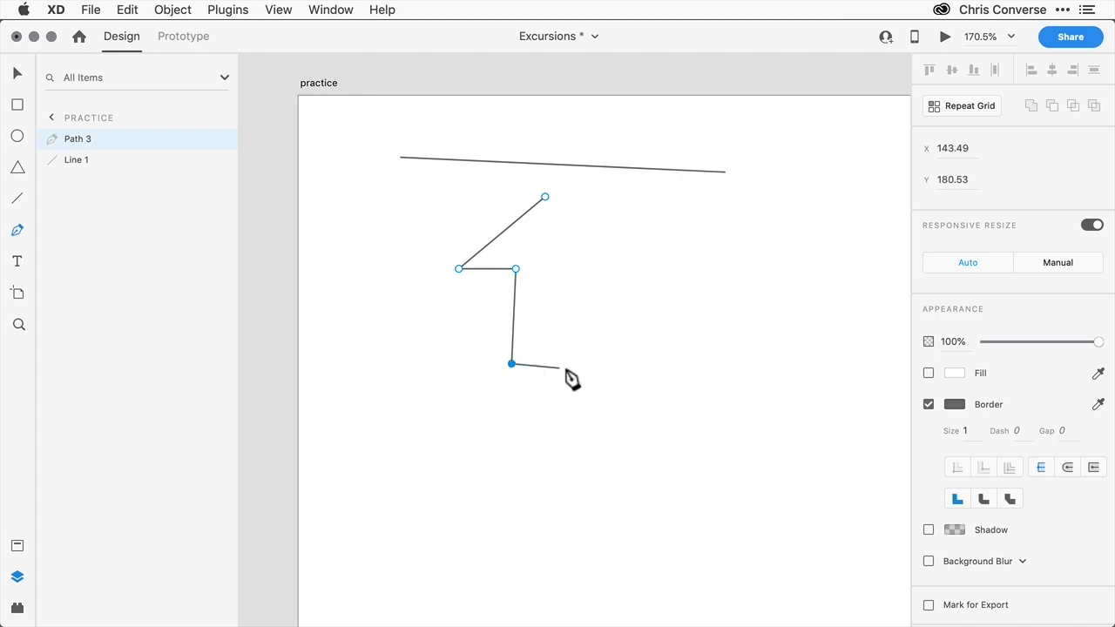
pyautogui.moveTo(610, 366); pyautogui.dragTo(613, 340)
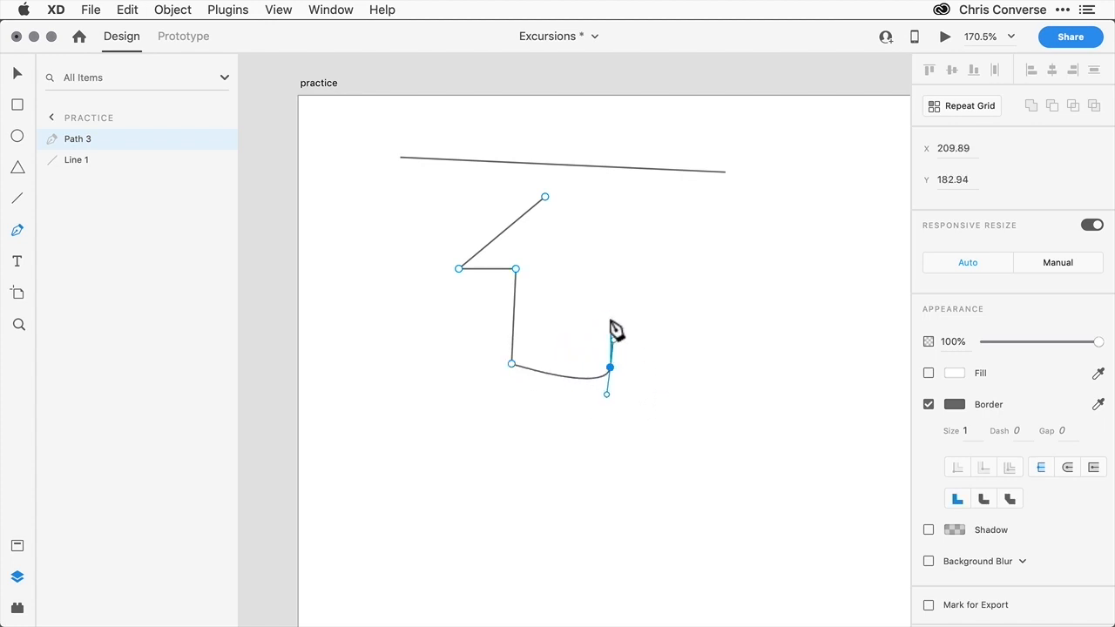
pyautogui.click(604, 268)
pyautogui.click(653, 268)
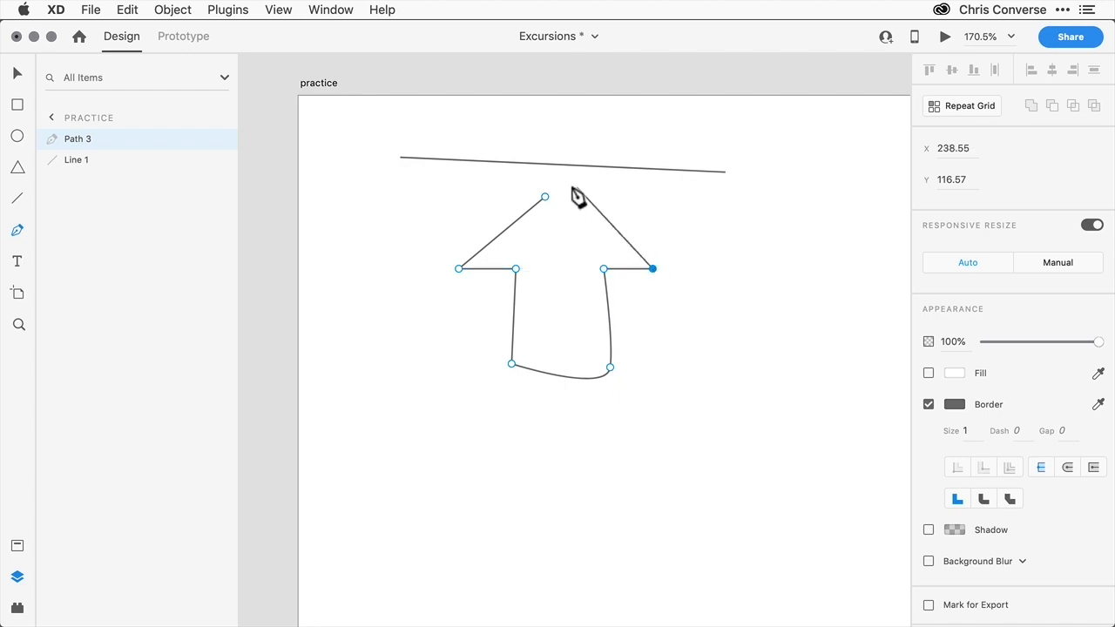
pyautogui.click(545, 197)
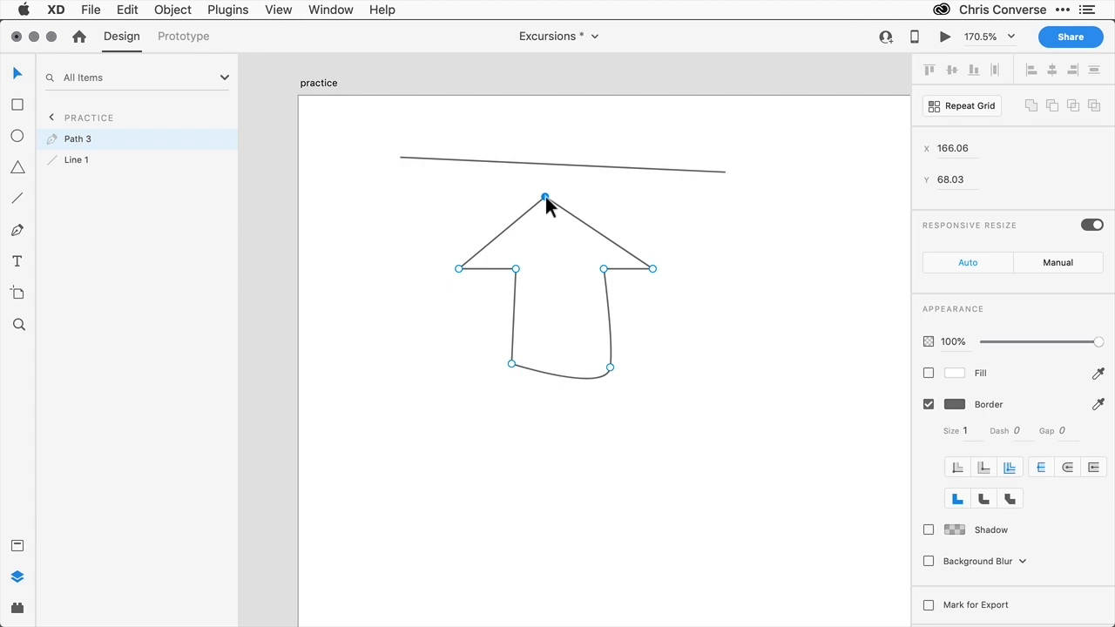
# - Select everything on the practice artboard and delete it
pyautogui.click(391, 130)
pyautogui.press('super+a')
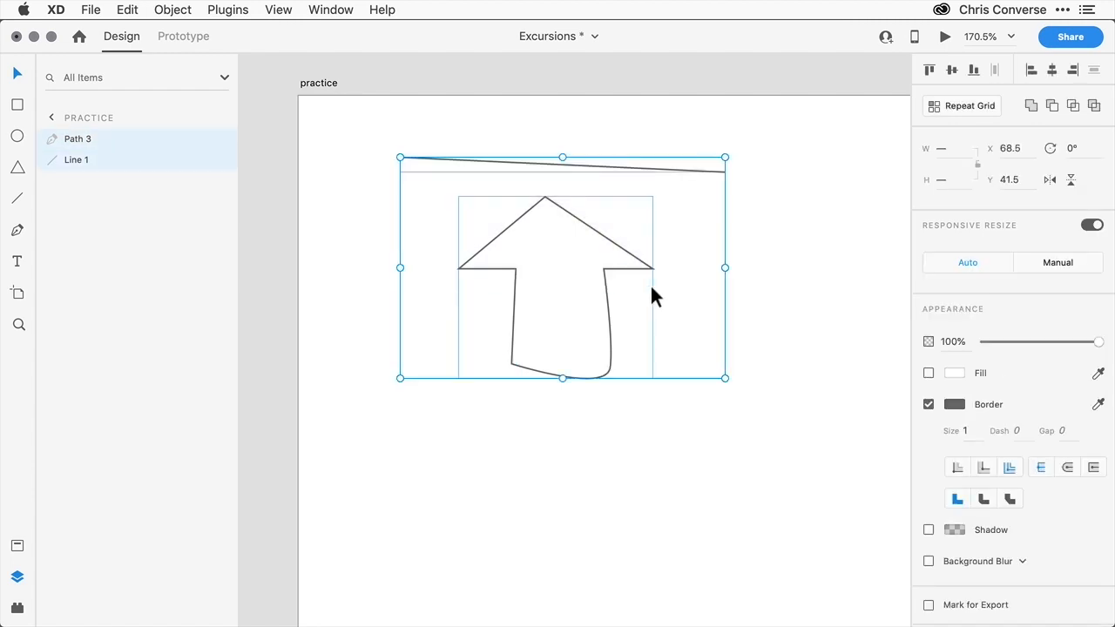
pyautogui.press('Delete')
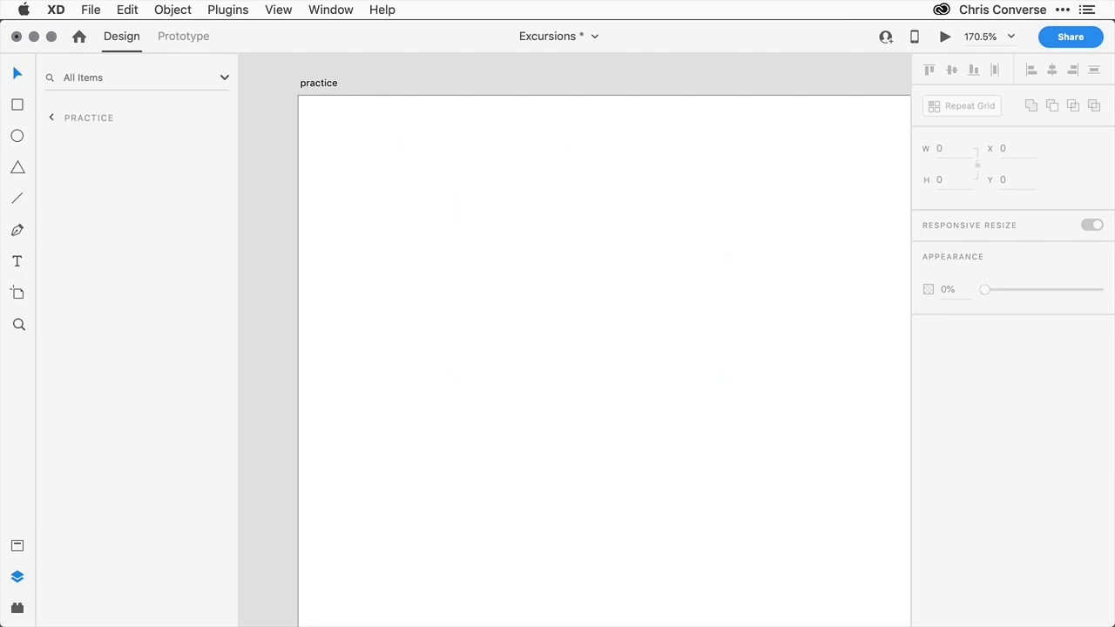
# - Draw a rectangle and set its width to 34 and height to 24
pyautogui.click(18, 105)
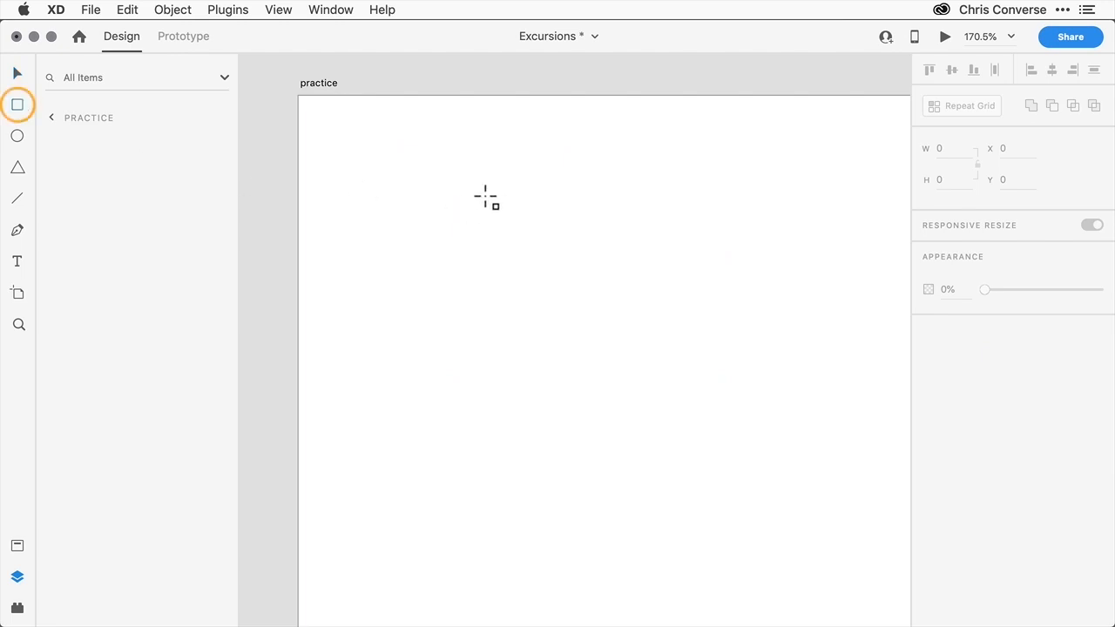
pyautogui.moveTo(462, 185); pyautogui.dragTo(655, 291)
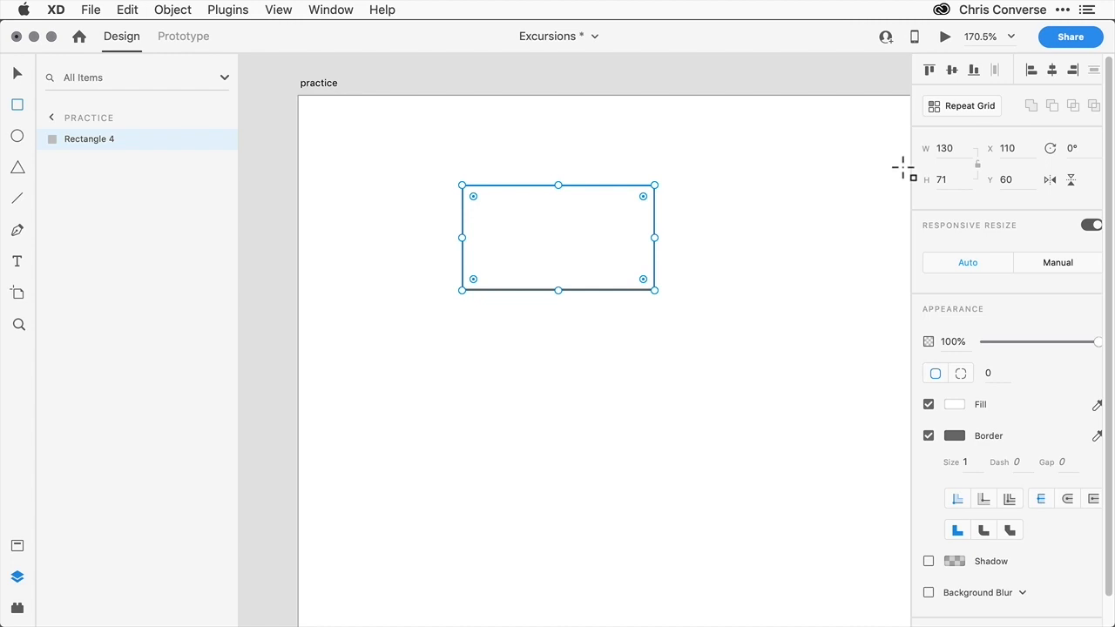
pyautogui.write('34')
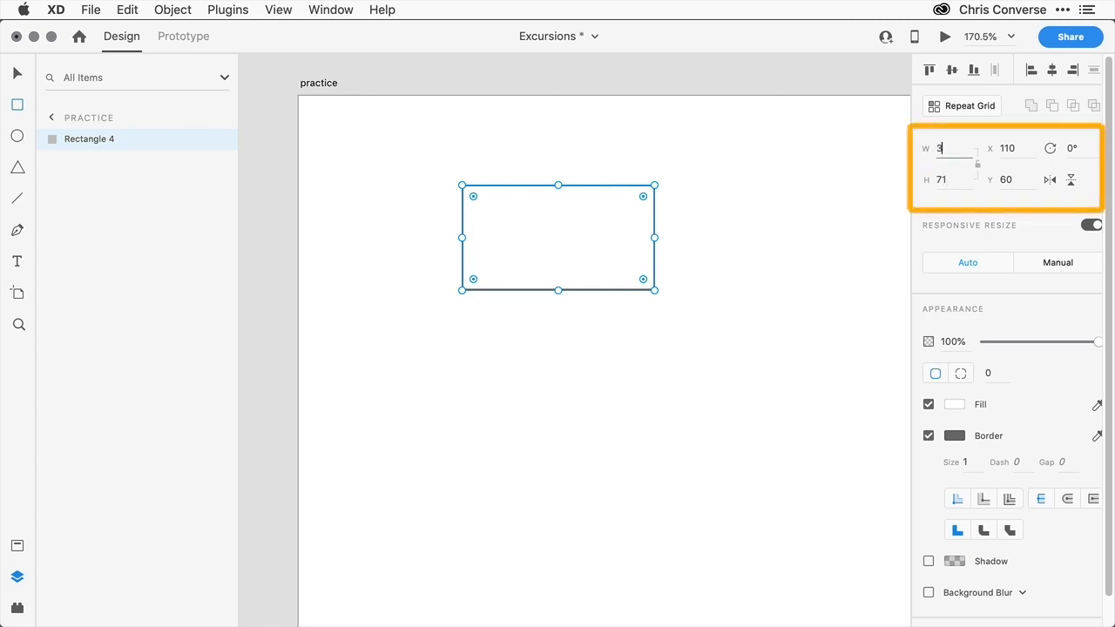
pyautogui.click(955, 179)
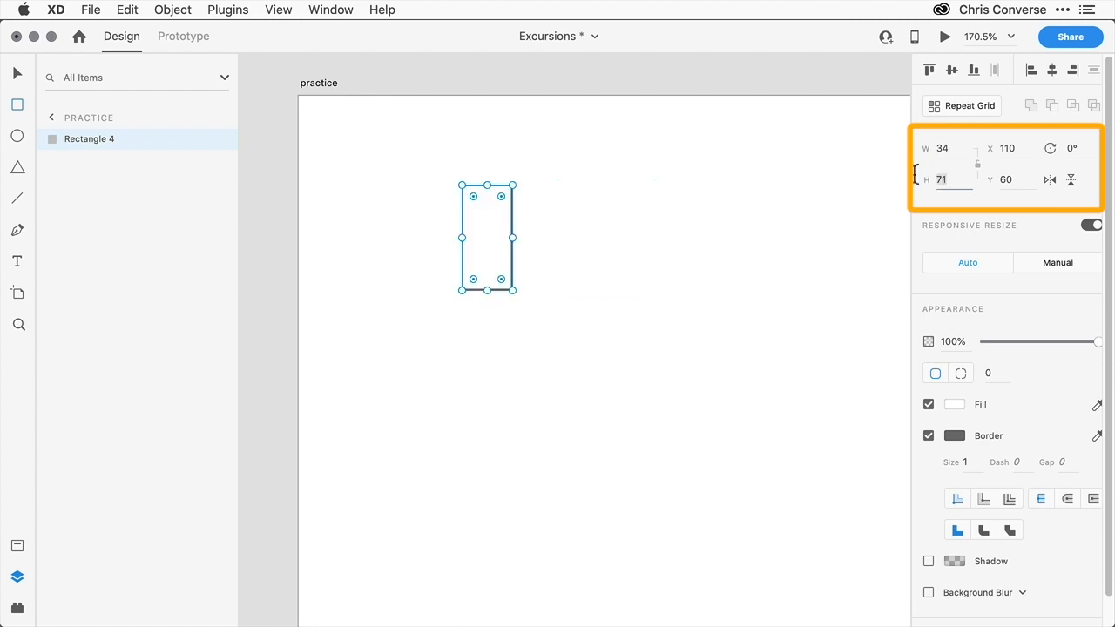
pyautogui.write('24')
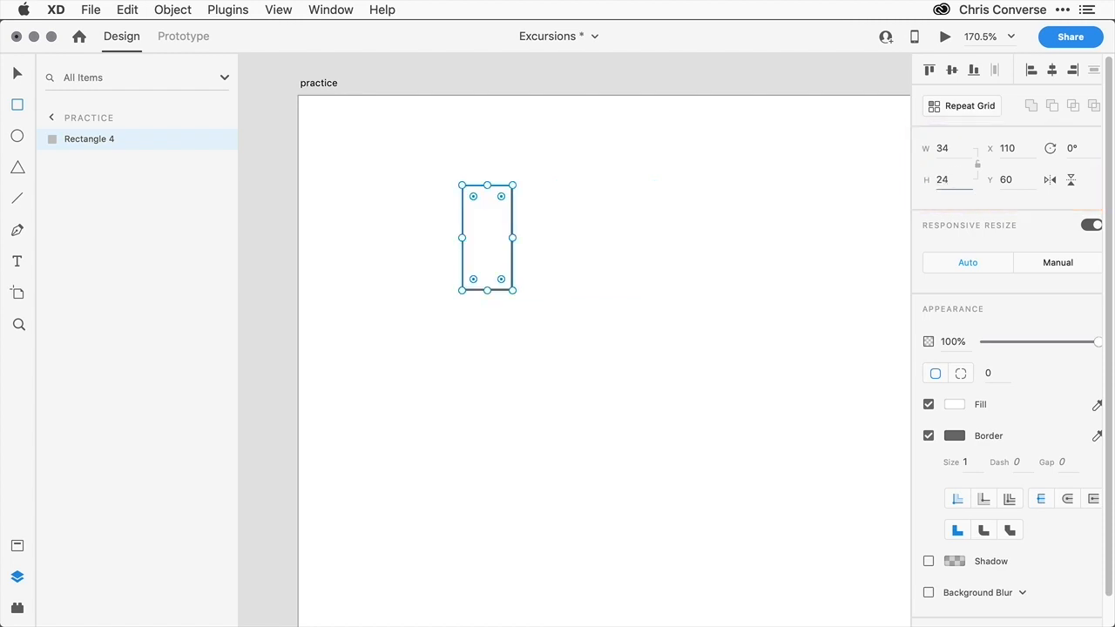
pyautogui.press('Tab')
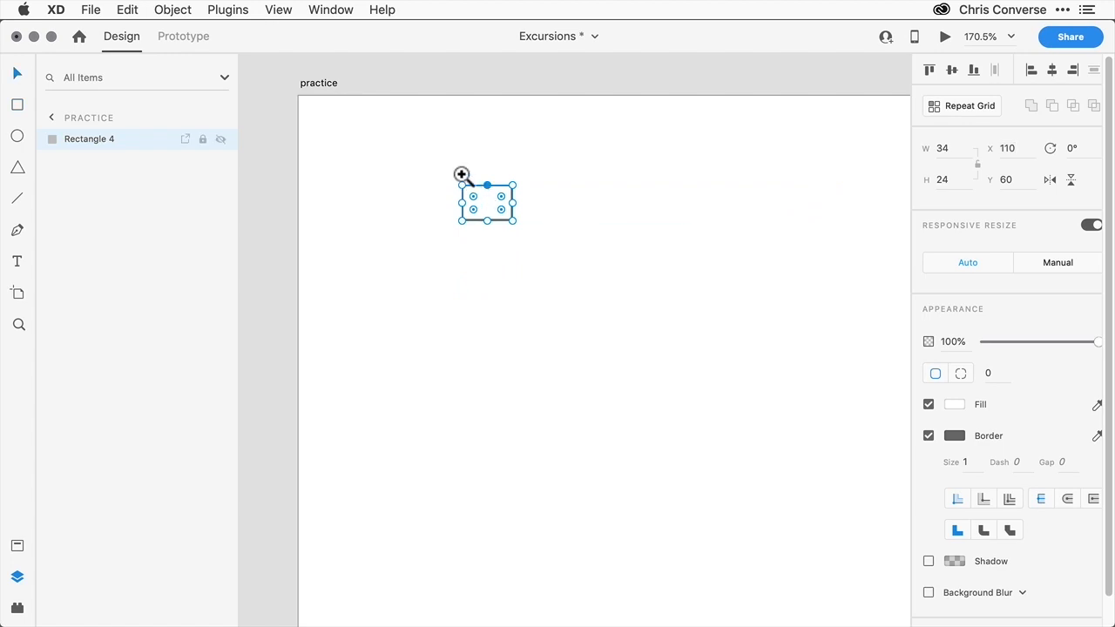
# - Zoom in and draw a small rectangle about 9 by 15 overlapping the lower right part of the first rectangle
pyautogui.moveTo(429, 161); pyautogui.dragTo(552, 249)
pyautogui.scroll(-2, 491, 152)
pyautogui.hscroll(2, 490, 151)
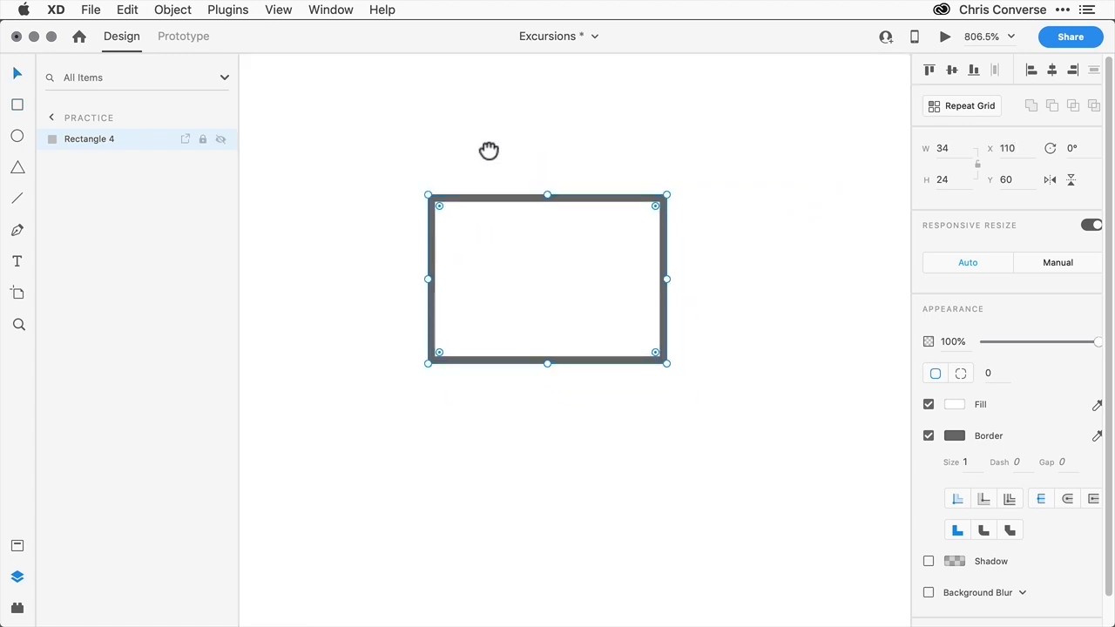
pyautogui.moveTo(473, 169); pyautogui.dragTo(597, 242)
pyautogui.moveTo(700, 289); pyautogui.dragTo(535, 261)
pyautogui.moveTo(498, 205); pyautogui.dragTo(498, 268)
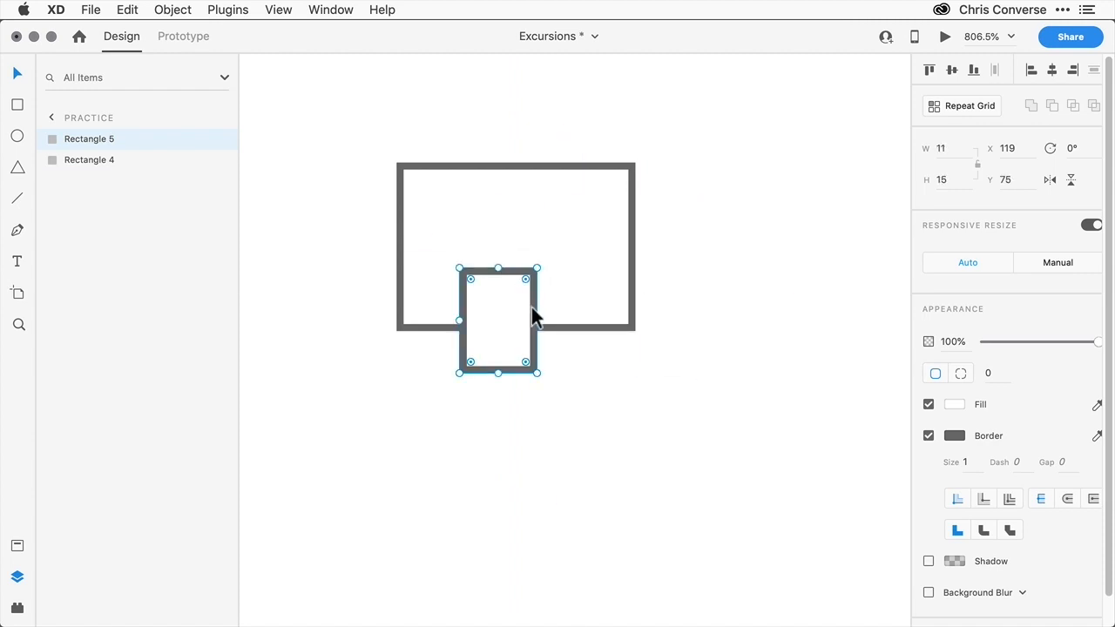
pyautogui.moveTo(535, 320); pyautogui.dragTo(525, 320)
pyautogui.moveTo(480, 272); pyautogui.dragTo(556, 242)
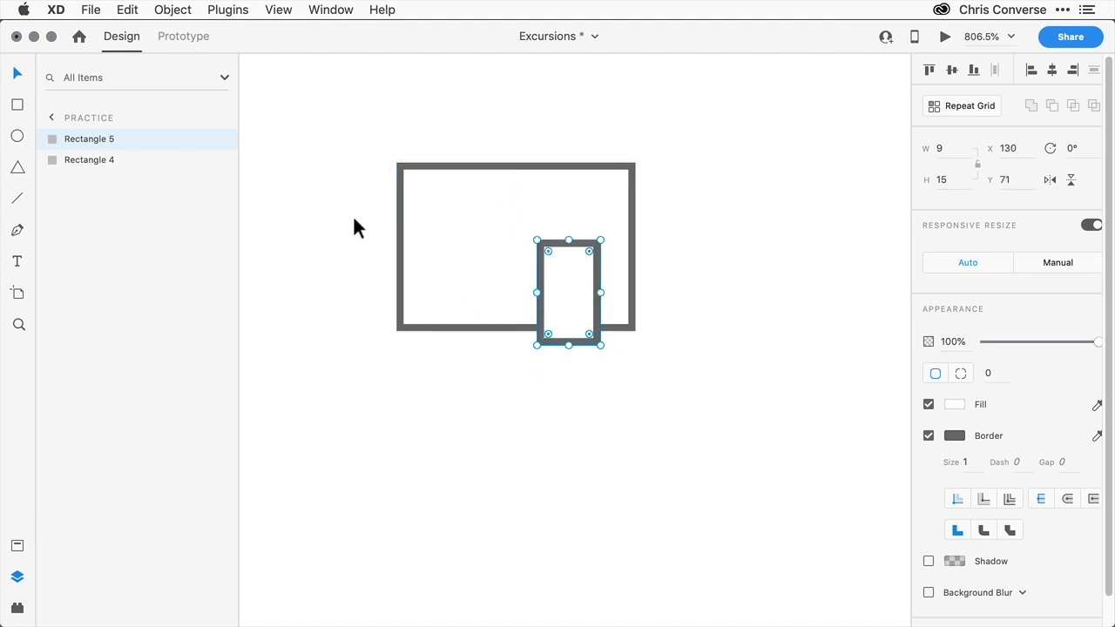
# - Rename the small rectangle layer door and the large rectangle layer body
pyautogui.doubleClick(85, 142)
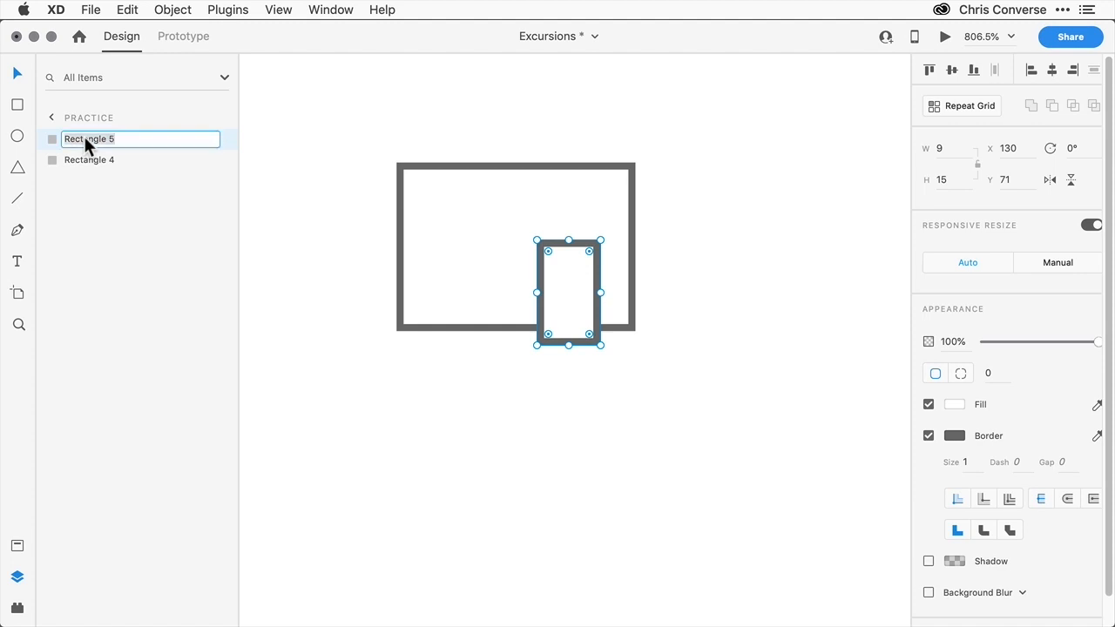
pyautogui.write('door')
pyautogui.press('Return')
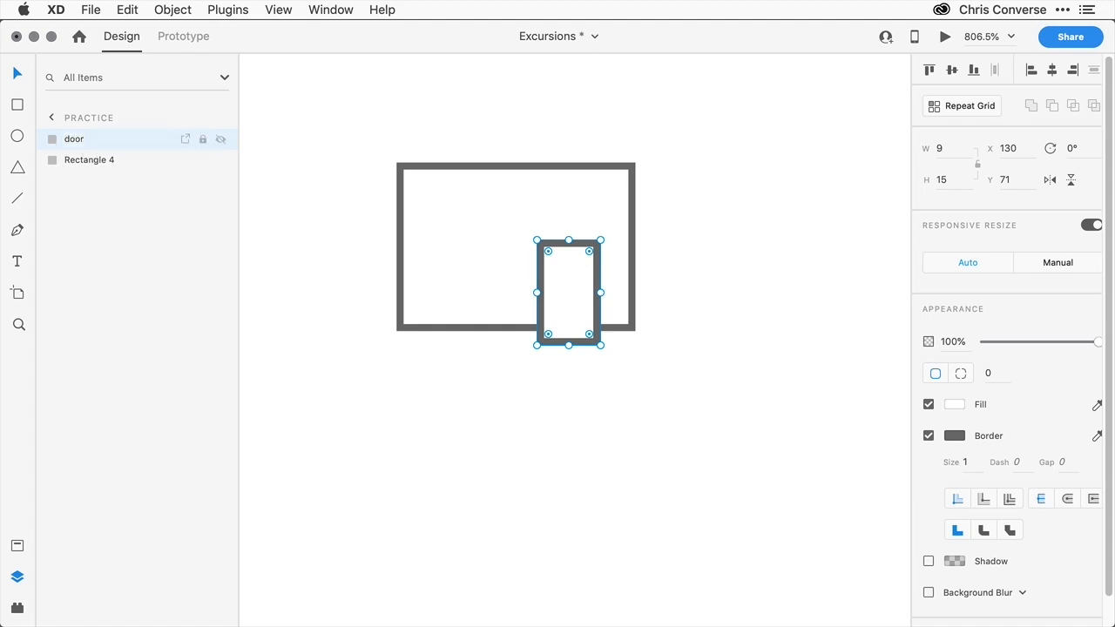
pyautogui.doubleClick(82, 159)
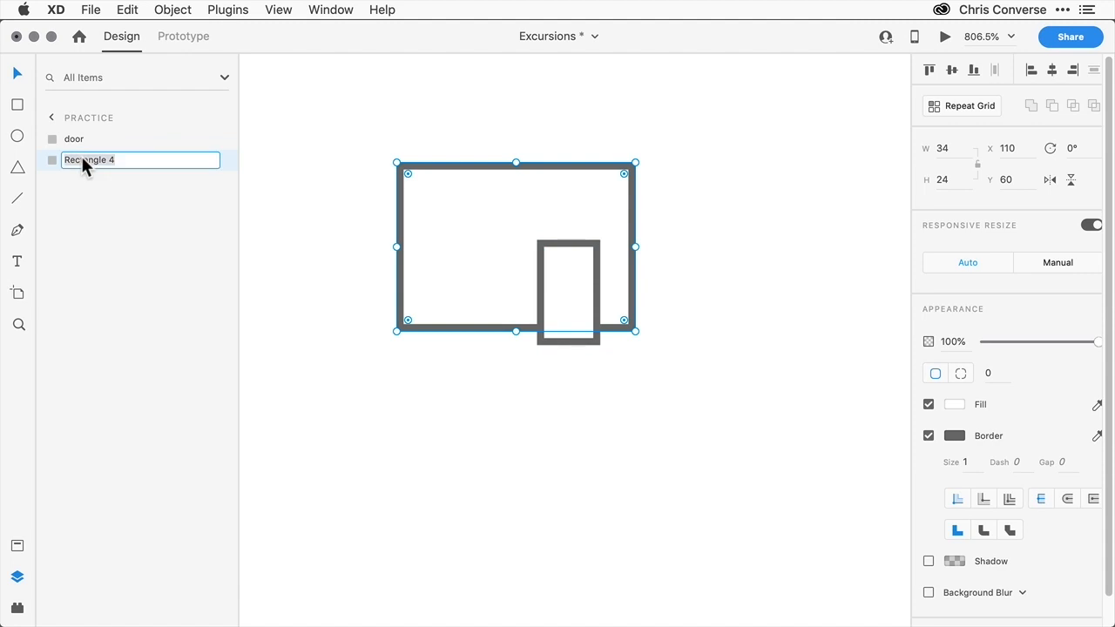
pyautogui.write('body')
pyautogui.press('Return')
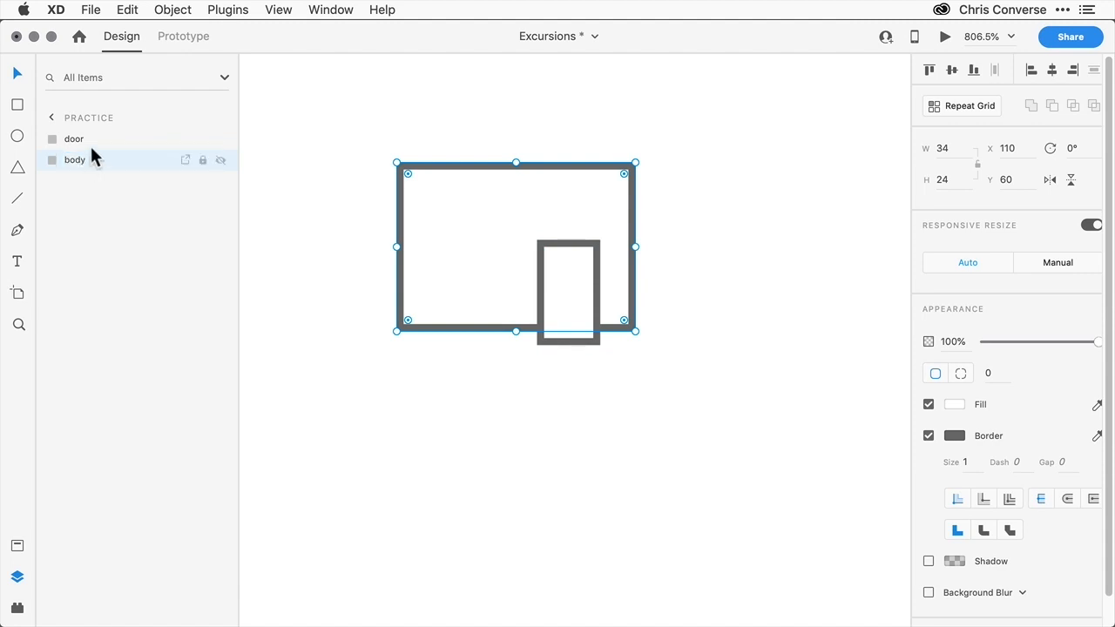
# - Subtract the door from the body, then move the door shape up slightly inside the subtraction
pyautogui.keyDown('shift'); pyautogui.click(85, 136); pyautogui.keyUp('shift')
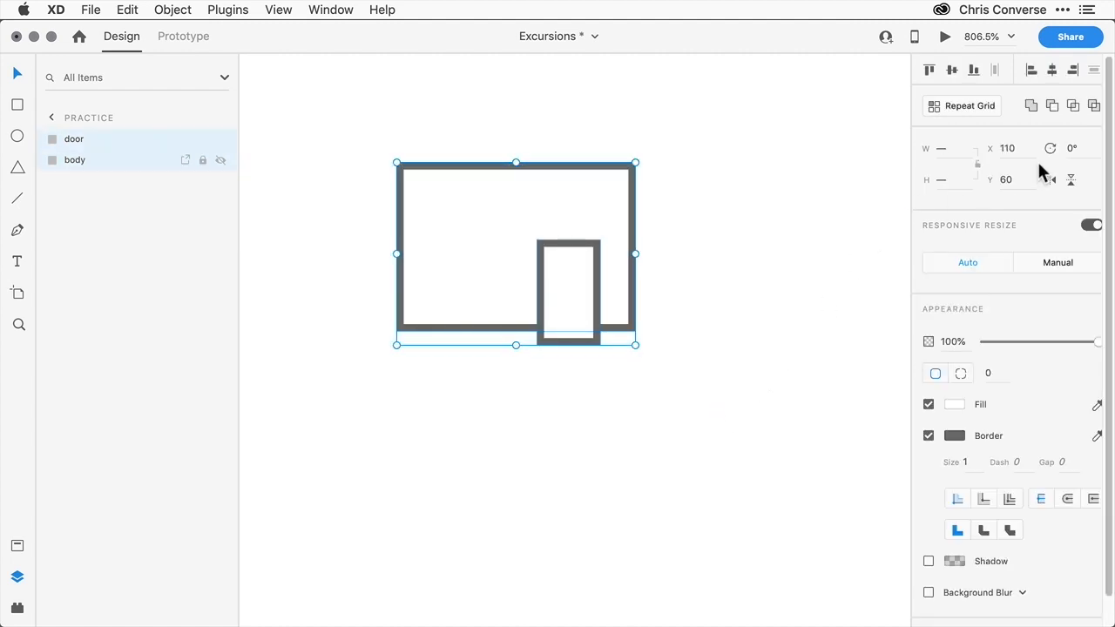
pyautogui.click(1052, 105)
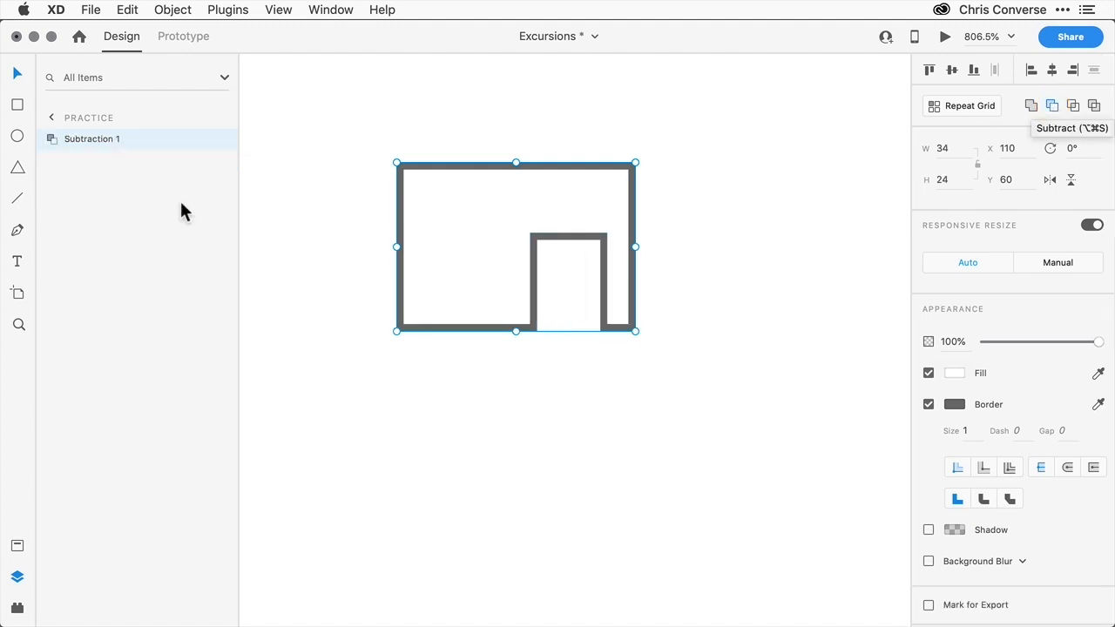
pyautogui.click(49, 140)
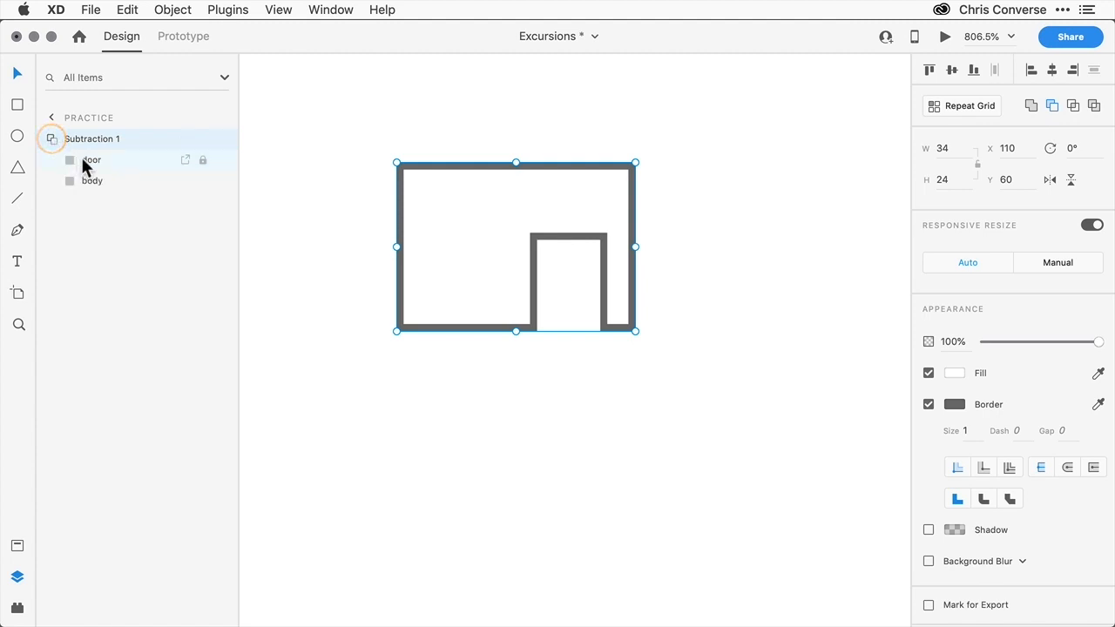
pyautogui.click(84, 161)
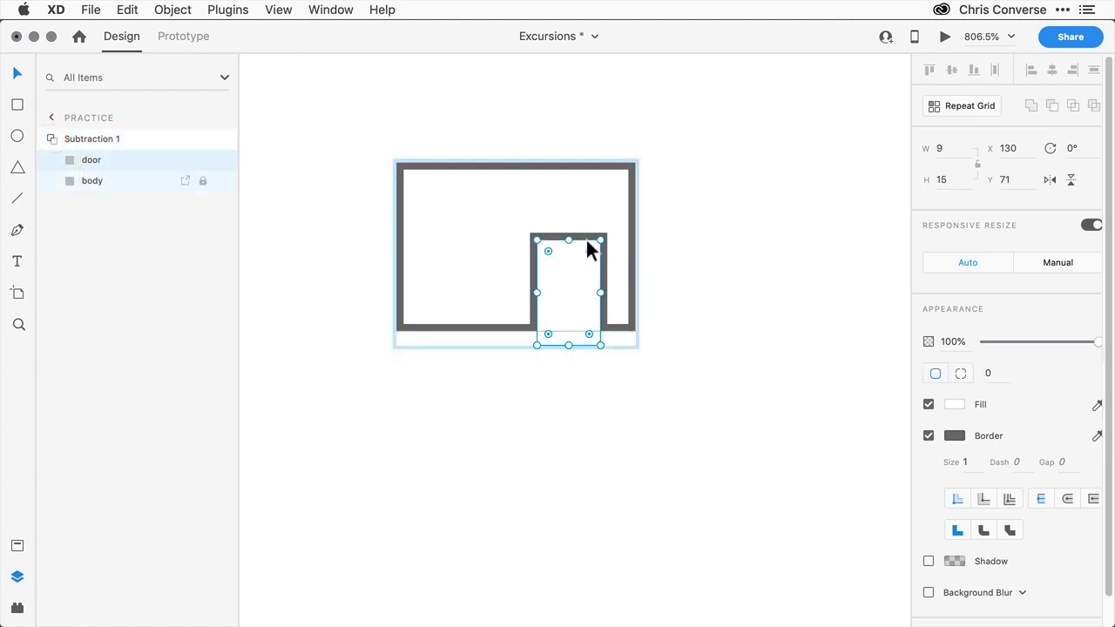
pyautogui.moveTo(588, 241)
pyautogui.mouseDown()
pyautogui.moveTo(630, 237)
pyautogui.moveTo(602, 144)
pyautogui.moveTo(420, 119)
pyautogui.moveTo(450, 250)
pyautogui.moveTo(592, 240)
pyautogui.moveTo(582, 225)
pyautogui.moveTo(584, 237)
pyautogui.mouseUp()
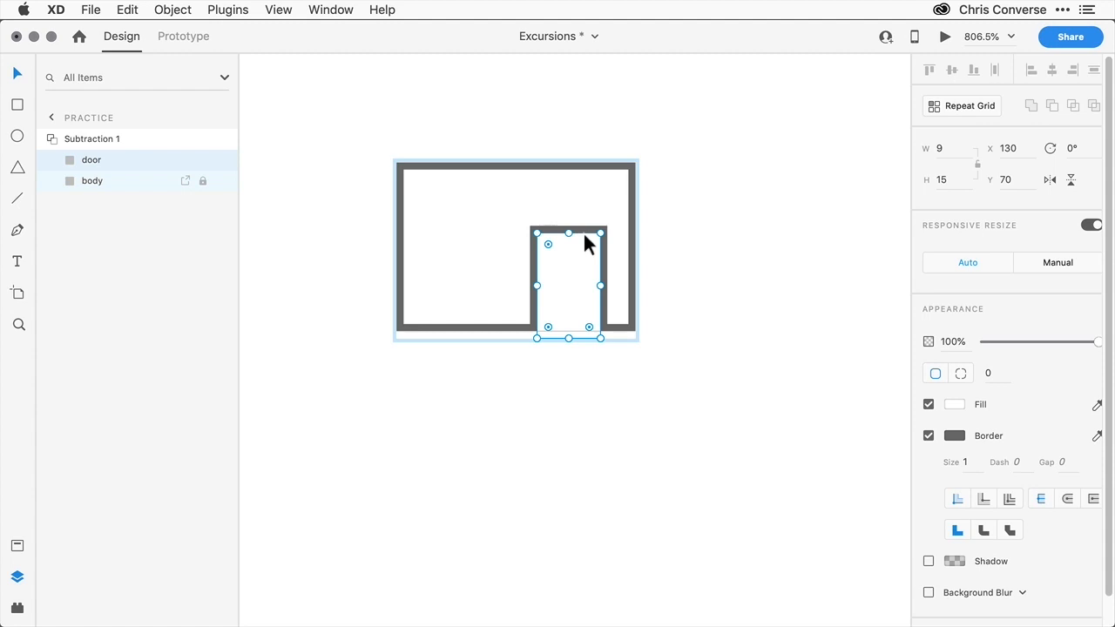
# - Draw a triangle about 24 by 22 with the Polygon tool above the body shape
pyautogui.click(307, 168)
pyautogui.moveTo(315, 162); pyautogui.dragTo(375, 277)
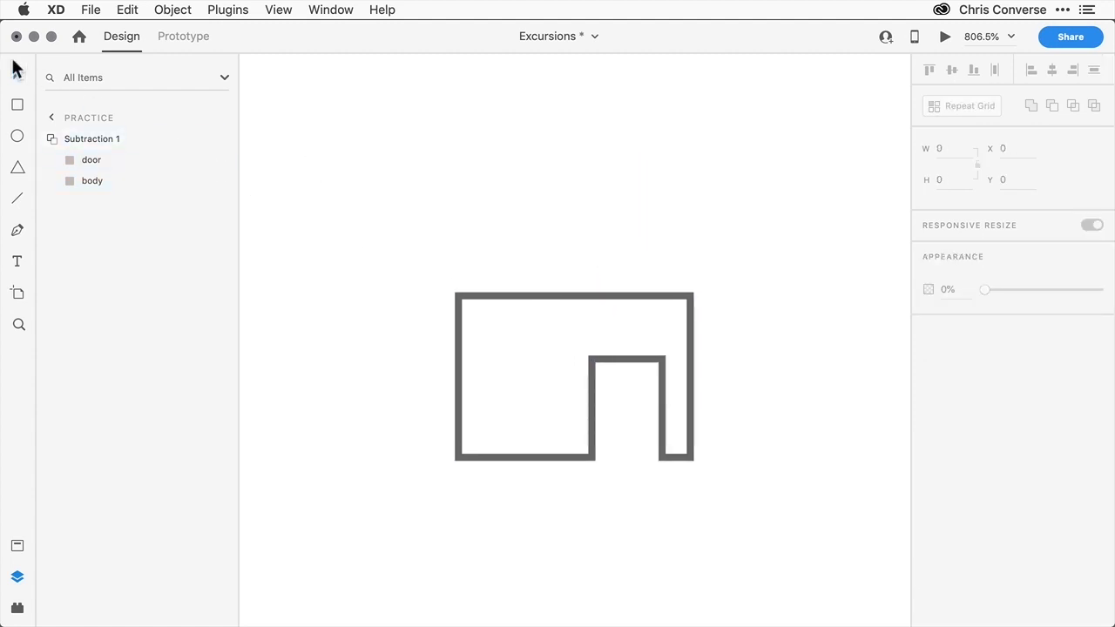
pyautogui.click(19, 170)
pyautogui.moveTo(312, 108)
pyautogui.mouseDown()
pyautogui.moveTo(450, 253)
pyautogui.moveTo(479, 263)
pyautogui.mouseUp()
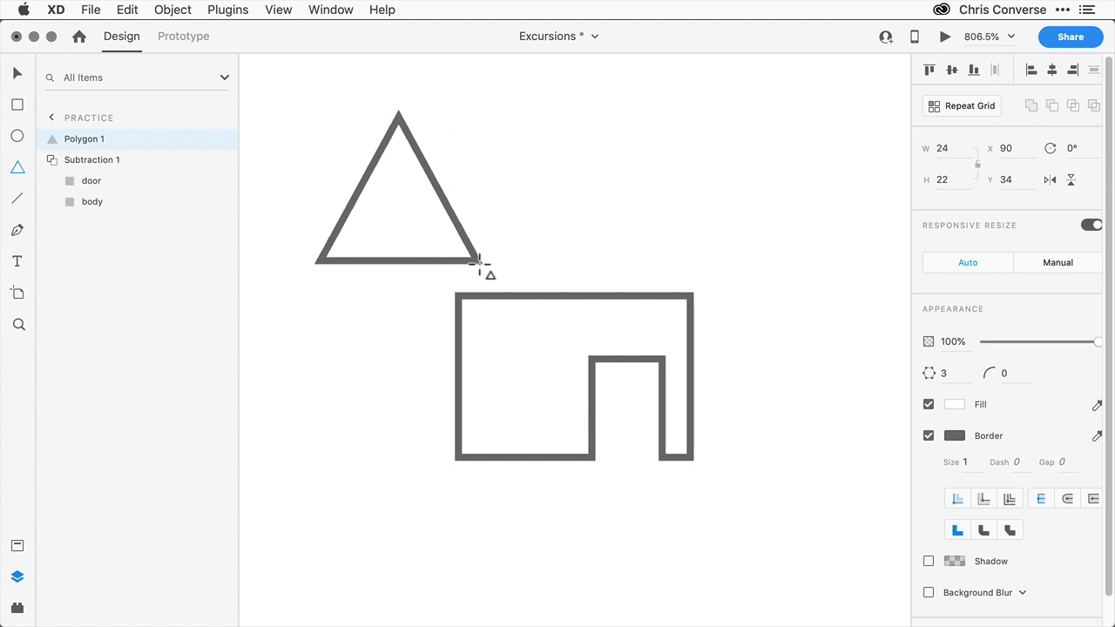
# - Step the polygon's side count up to 9 and back down to 3
pyautogui.press('Up')
pyautogui.press('Up')
pyautogui.press('Up')
pyautogui.press('Up')
pyautogui.press('Up')
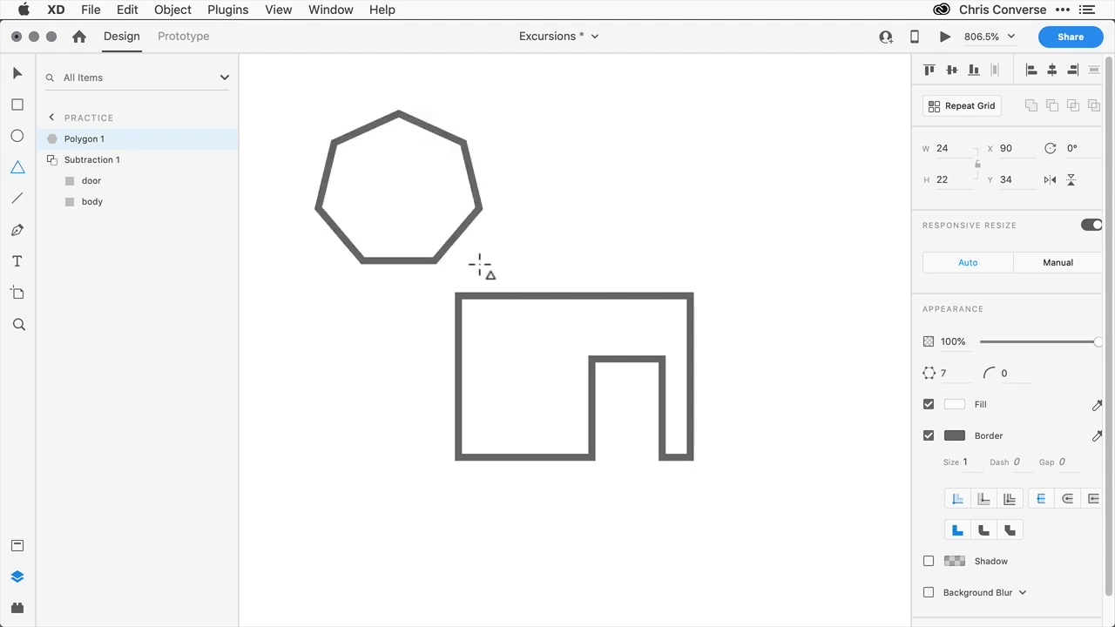
pyautogui.press('Up')
pyautogui.press('Up')
pyautogui.press('Up')
pyautogui.press('Down')
pyautogui.press('Down')
pyautogui.press('Down')
pyautogui.press('Down')
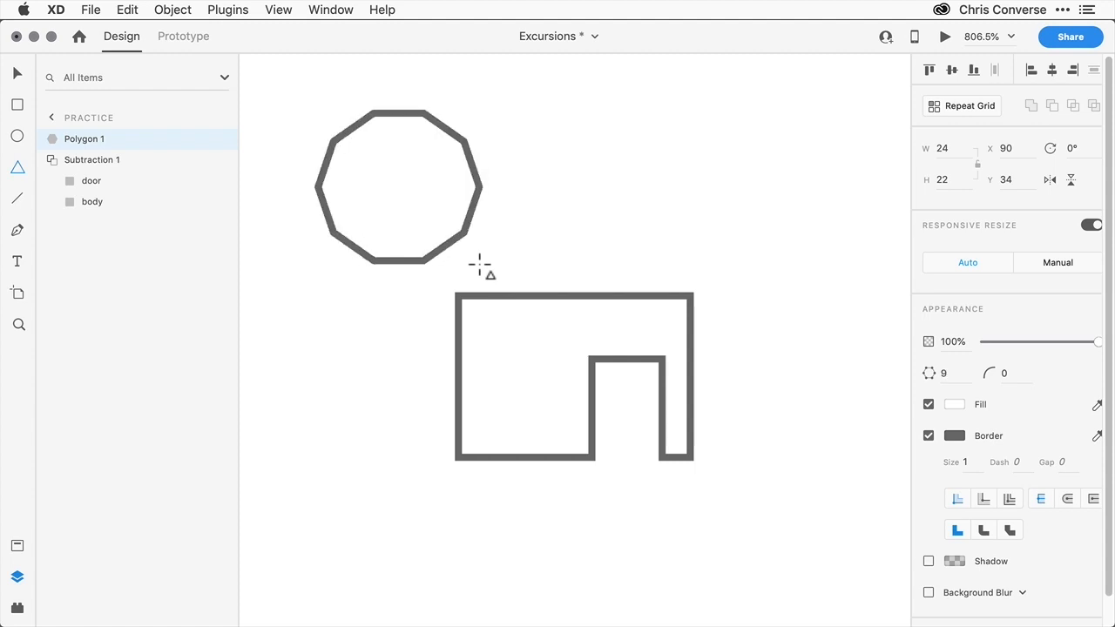
pyautogui.press('Down')
pyautogui.press('Down')
pyautogui.press('Down')
pyautogui.press('Down')
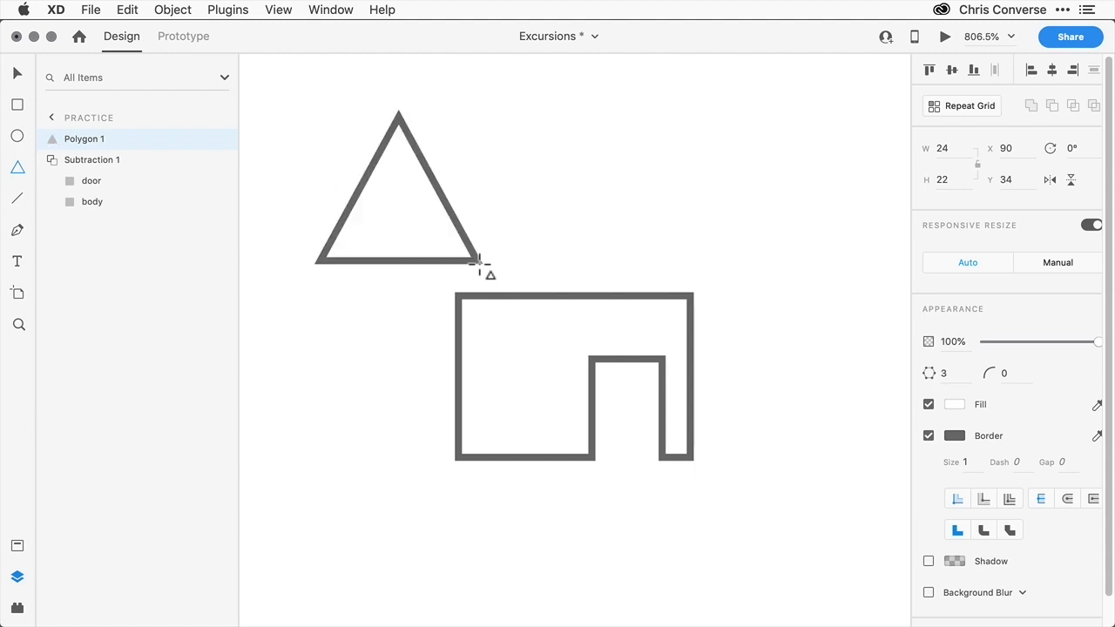
# - Widen the triangle to about 49 by 24 so it spans the body as a roof
pyautogui.moveTo(480, 261)
pyautogui.mouseDown()
pyautogui.moveTo(543, 250)
pyautogui.moveTo(614, 270)
pyautogui.moveTo(694, 270)
pyautogui.moveTo(660, 278)
pyautogui.mouseUp()
pyautogui.press('v')
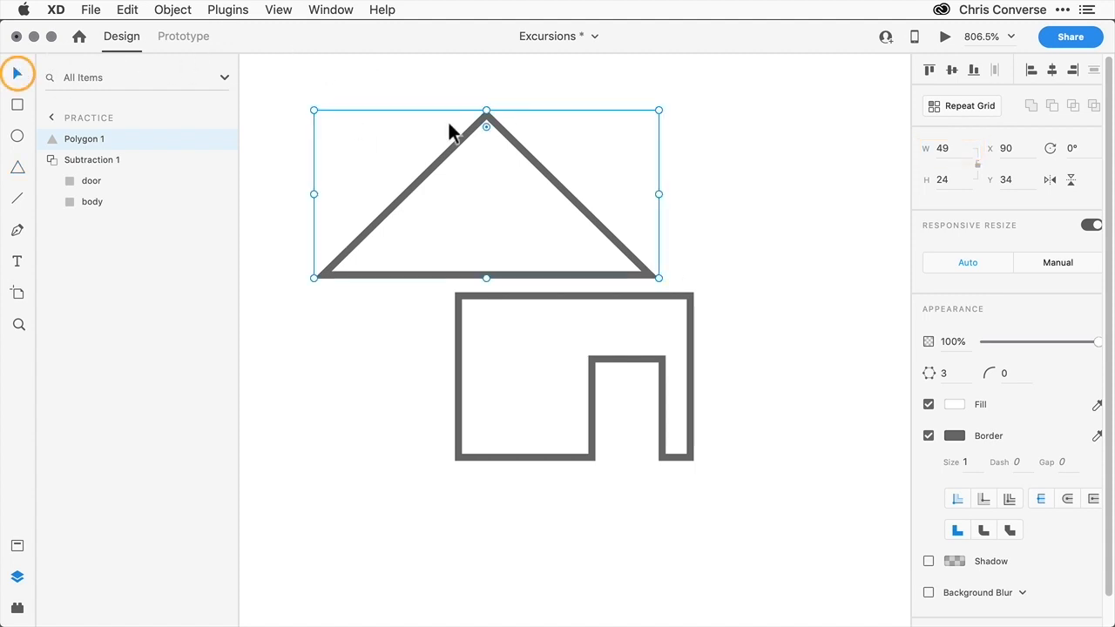
# - Move the roof down onto the body and unite the roof and body into a single shape
pyautogui.moveTo(458, 141); pyautogui.dragTo(538, 186)
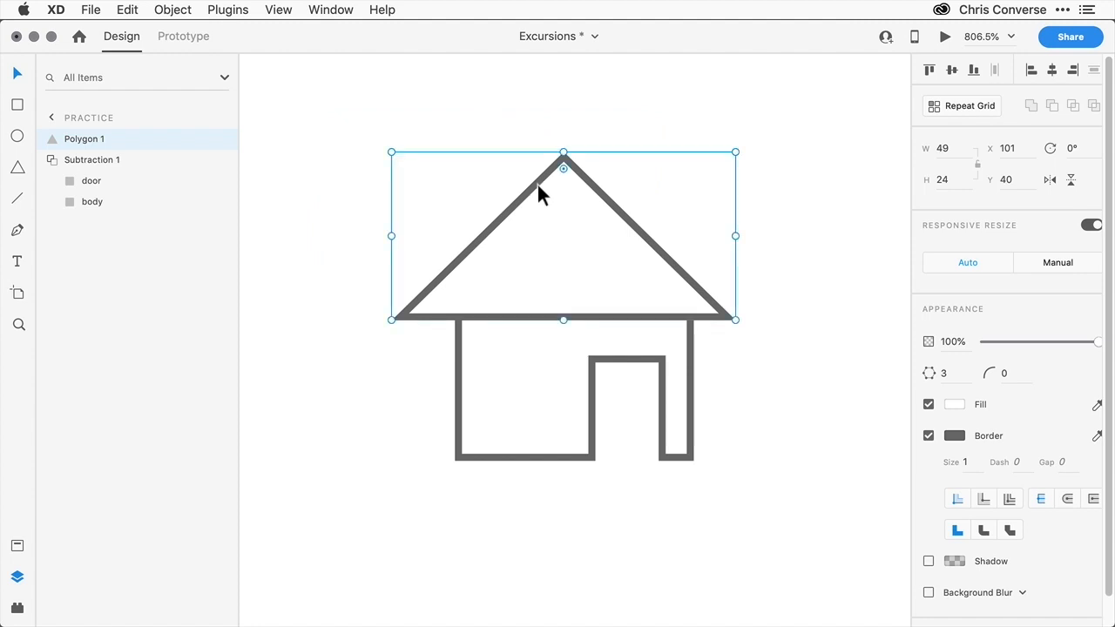
pyautogui.moveTo(349, 185); pyautogui.dragTo(679, 409)
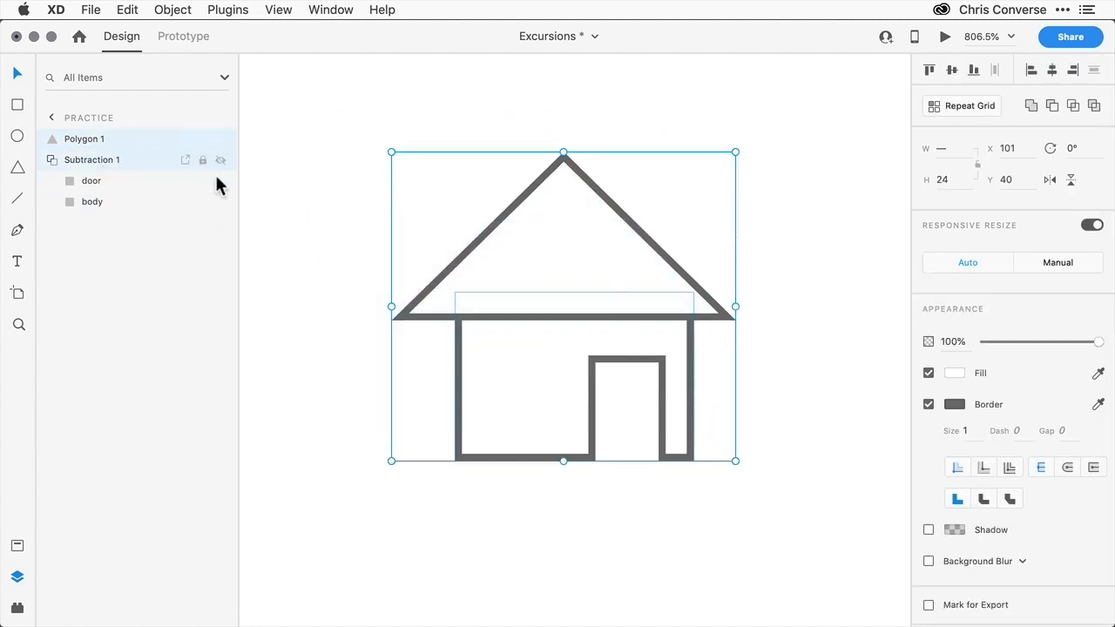
pyautogui.click(1031, 106)
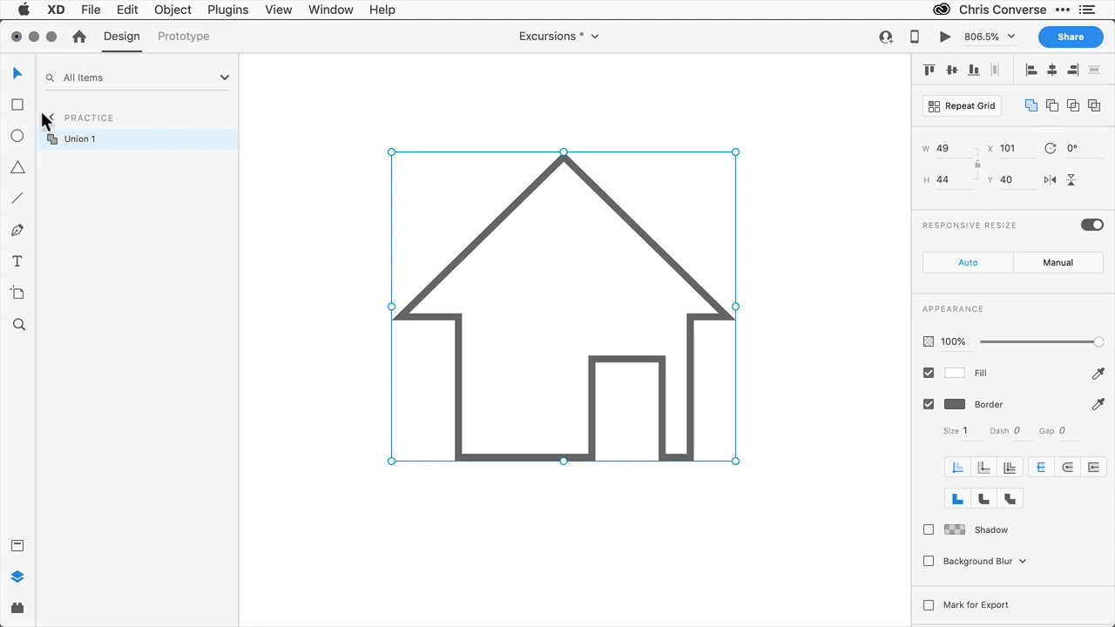
# - Rename the triangle layer inside the union as roof
pyautogui.click(48, 142)
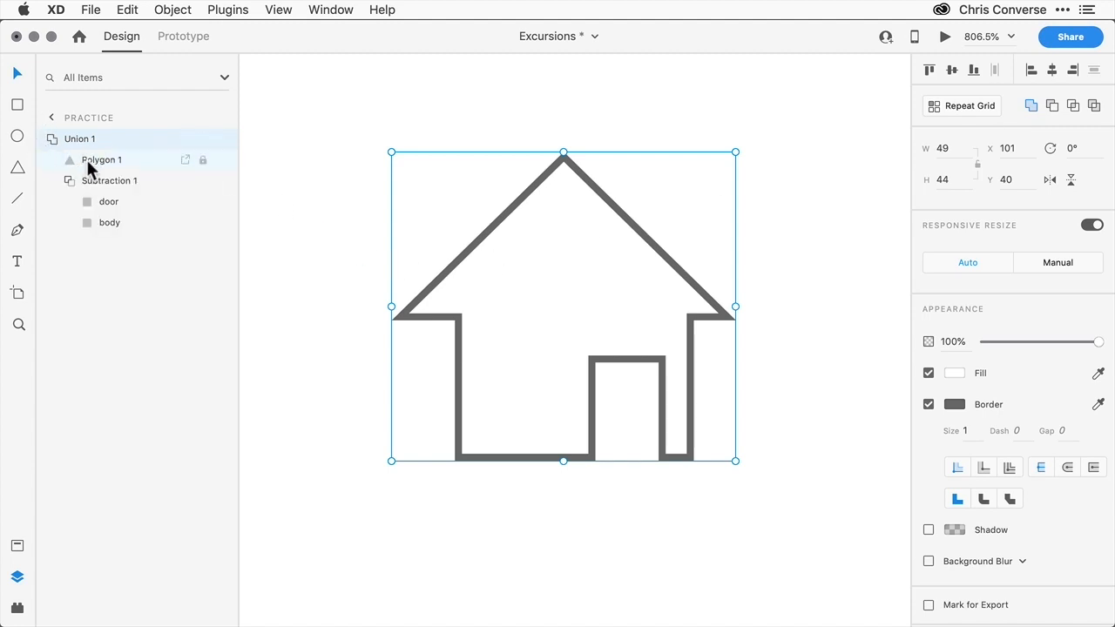
pyautogui.doubleClick(87, 161)
pyautogui.write('roof')
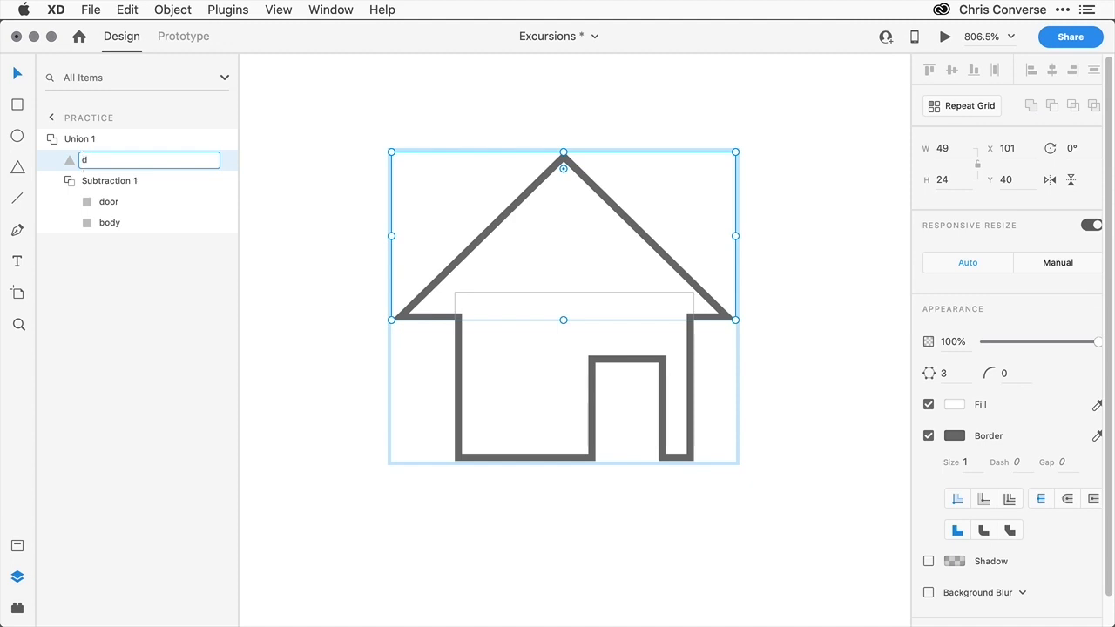
pyautogui.press('Return')
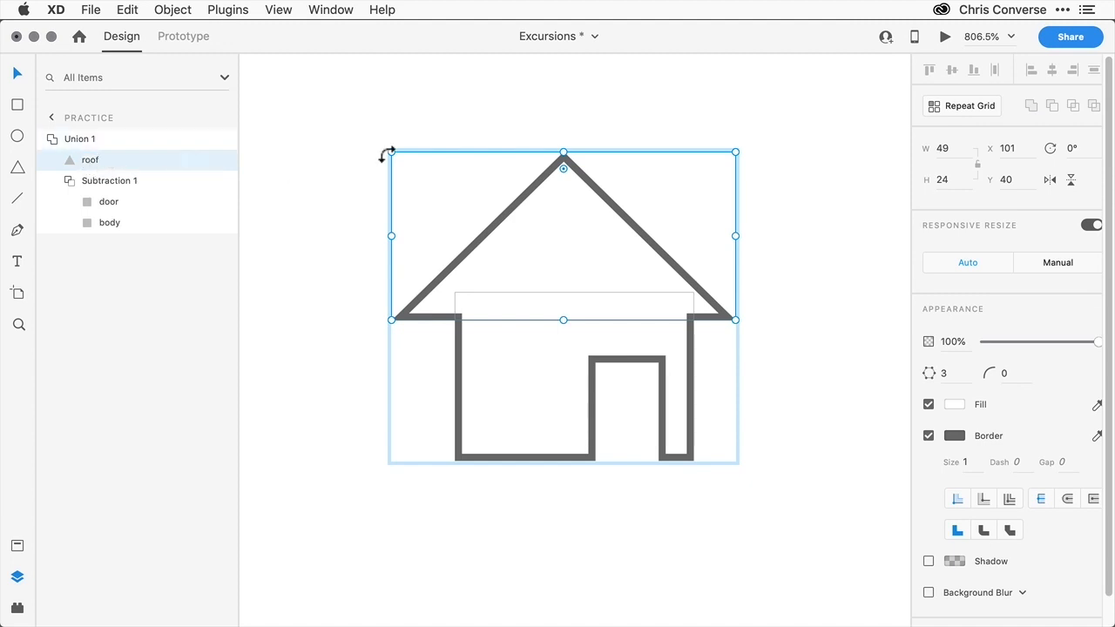
# - Rename the united shape as "icon - home"
pyautogui.click(75, 141)
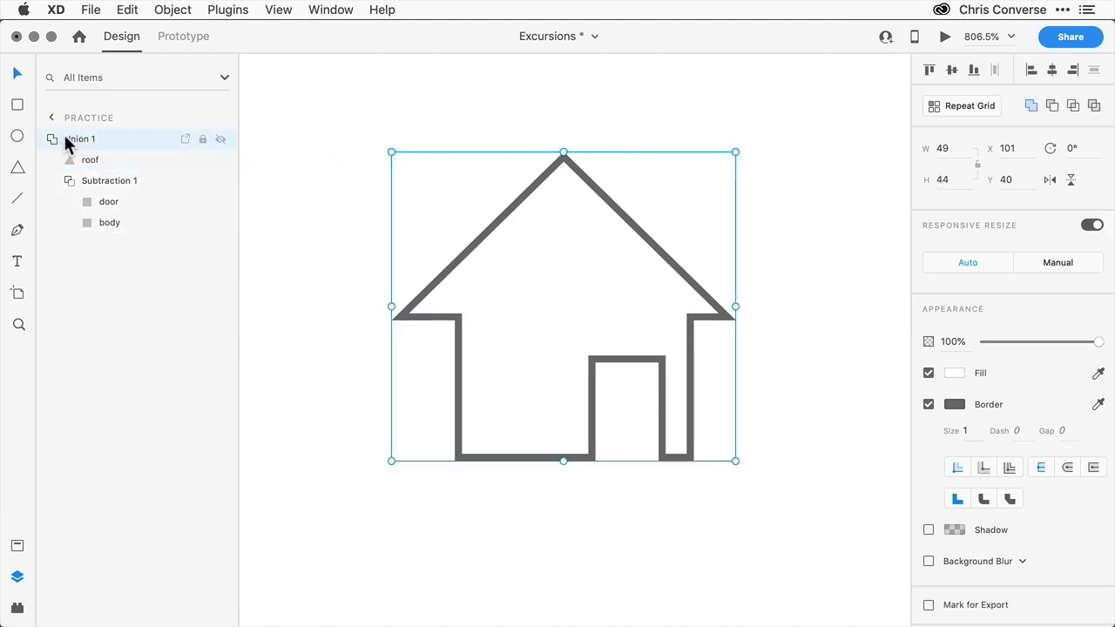
pyautogui.doubleClick(78, 139)
pyautogui.write('icon')
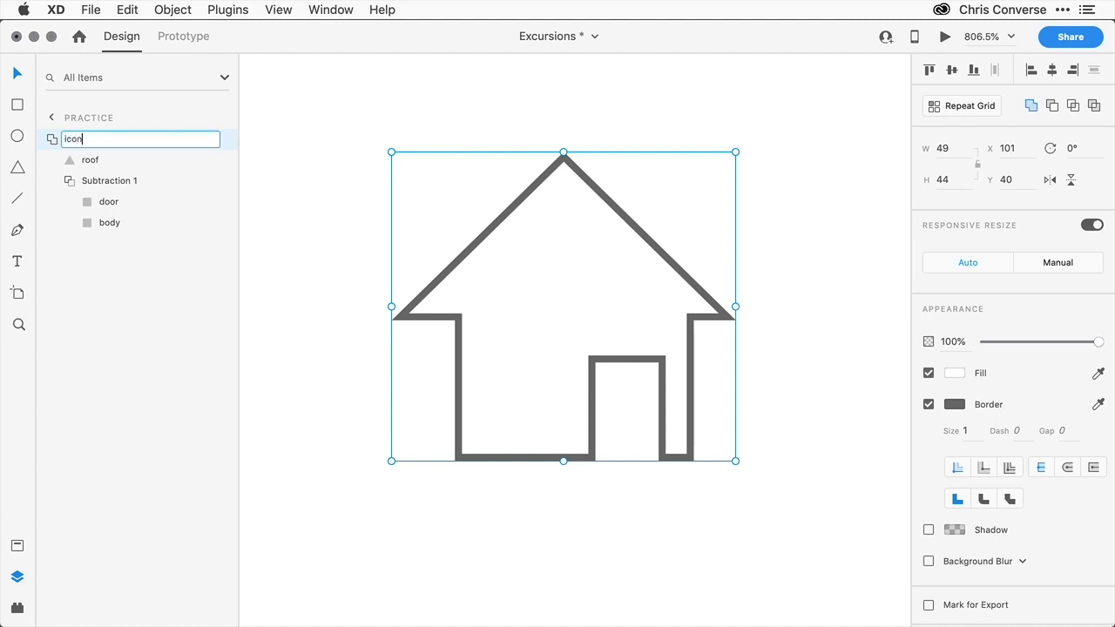
pyautogui.write(' - home')
pyautogui.press('Return')
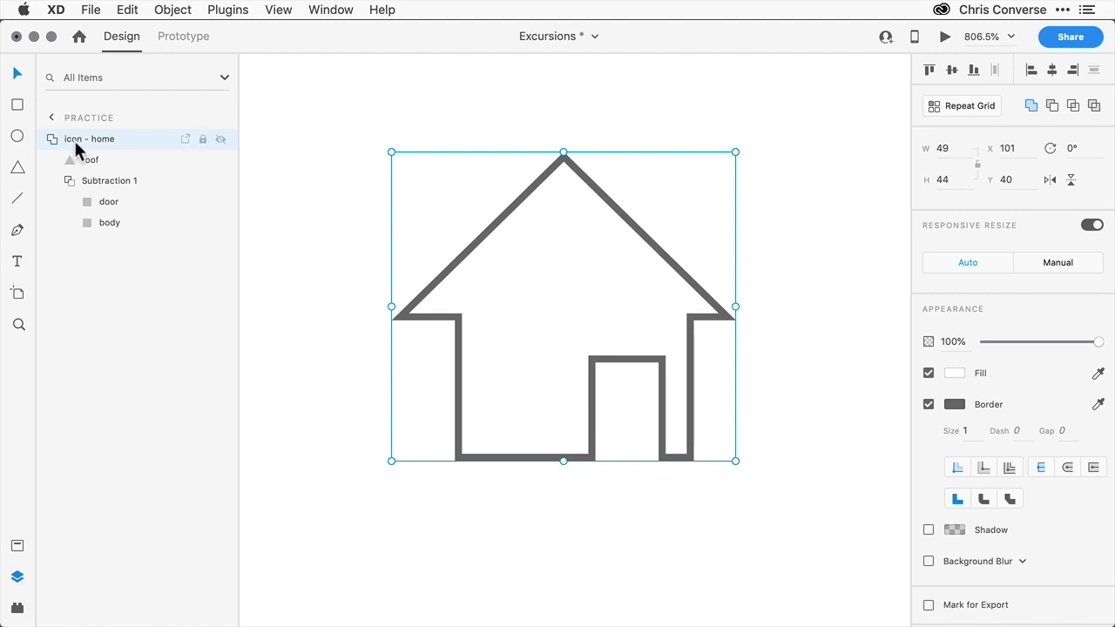
# - Copy the home icon and paste it into the header group of the iceland tours artboard, above icon - menu
pyautogui.click(127, 12)
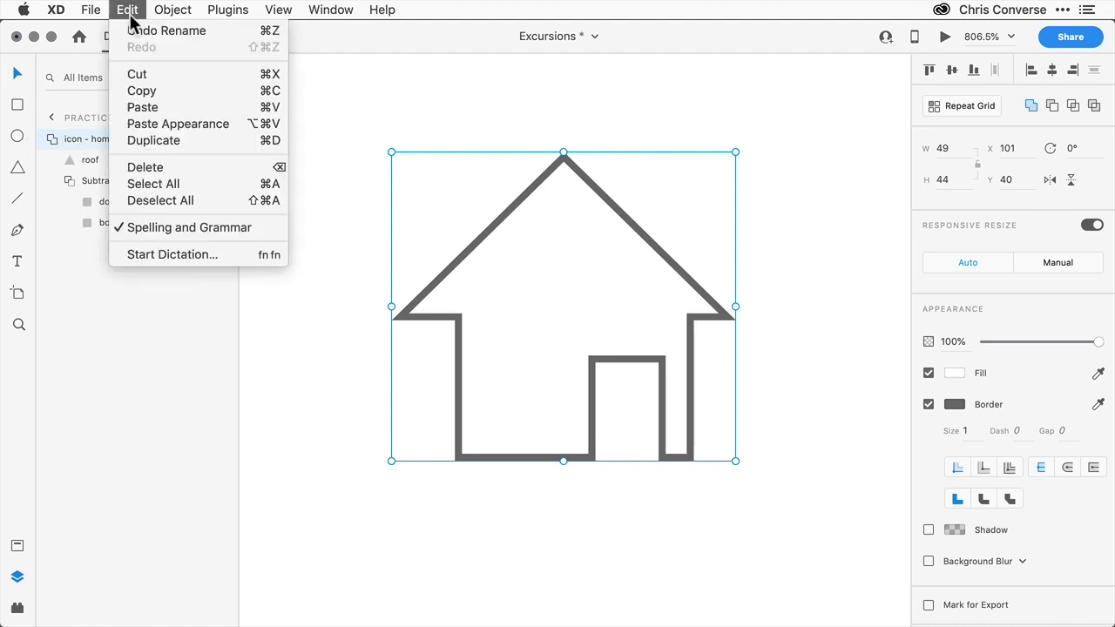
pyautogui.click(151, 91)
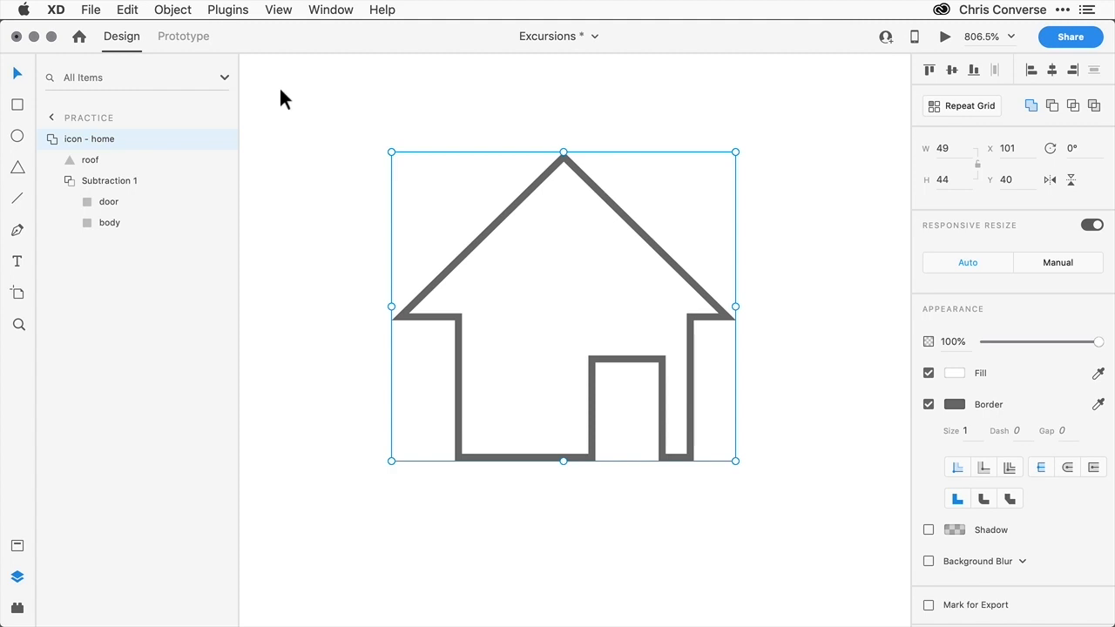
pyautogui.press('super+0')
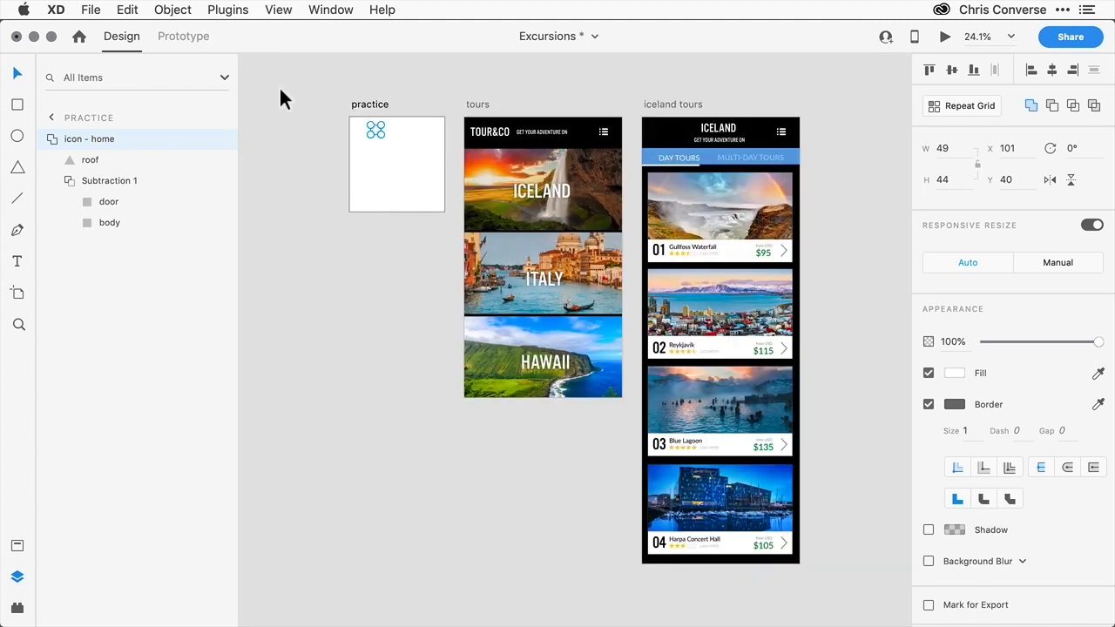
pyautogui.click(632, 89)
pyautogui.press('z')
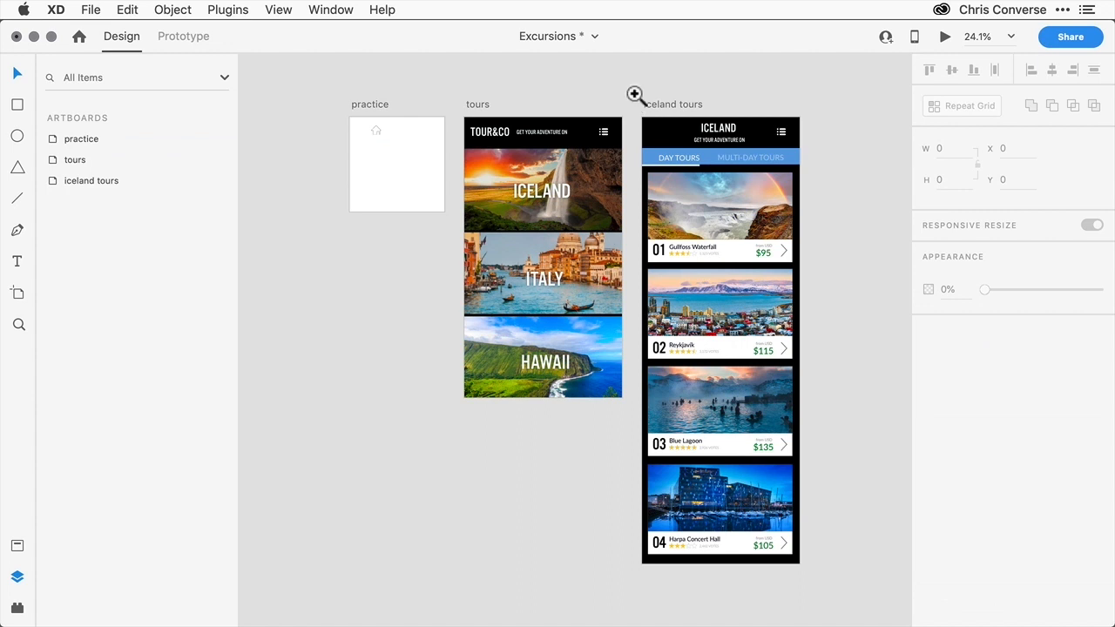
pyautogui.moveTo(632, 93); pyautogui.dragTo(813, 217)
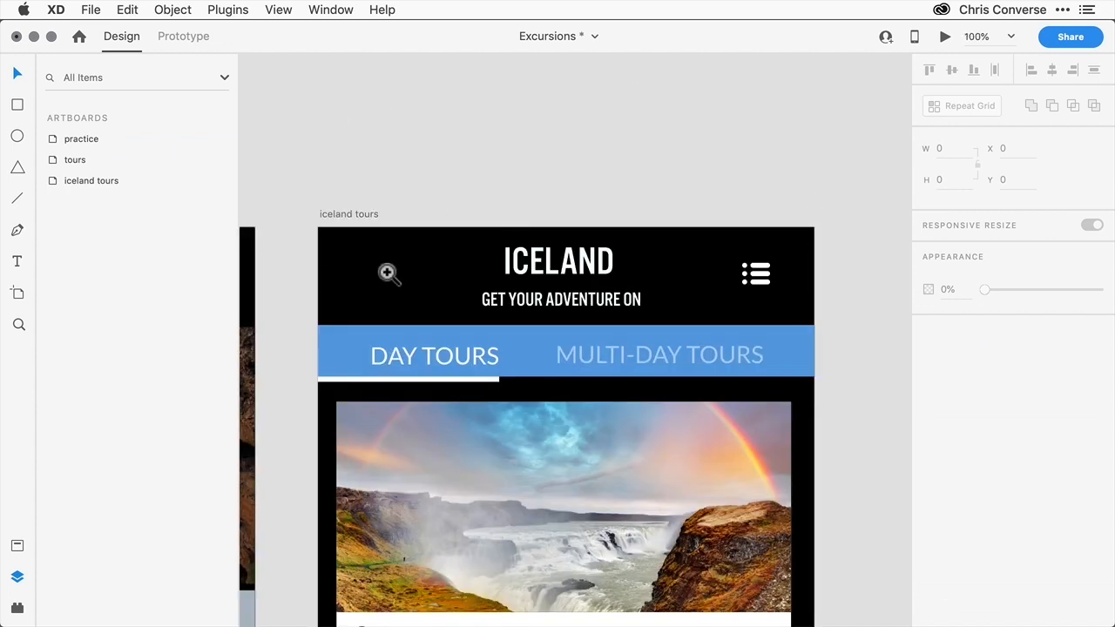
pyautogui.click(386, 269)
pyautogui.click(575, 279)
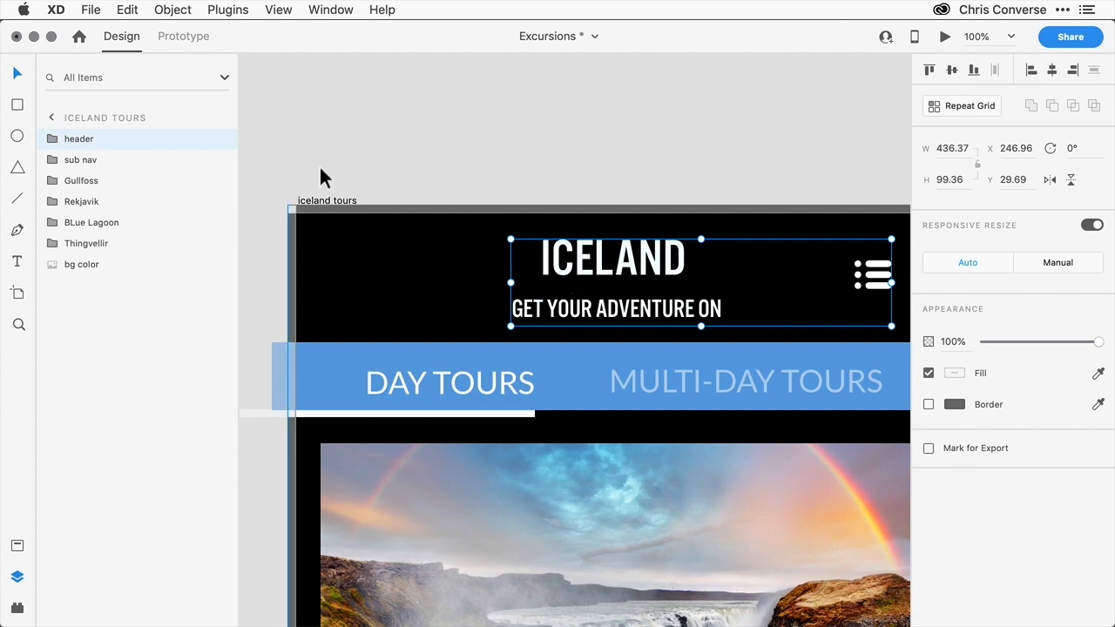
pyautogui.click(53, 140)
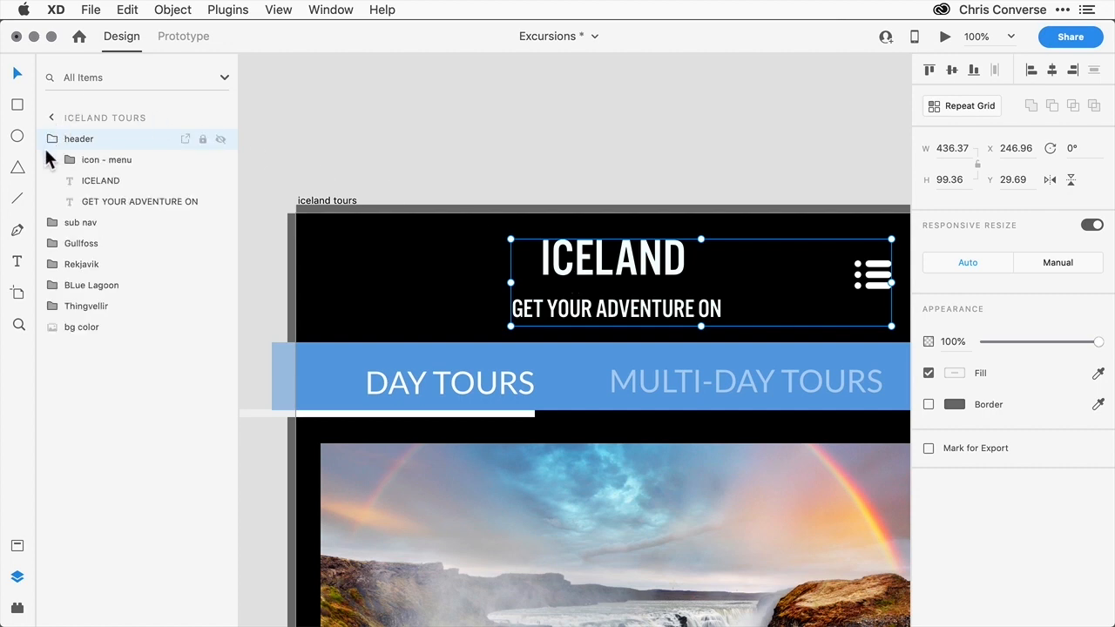
pyautogui.click(99, 162)
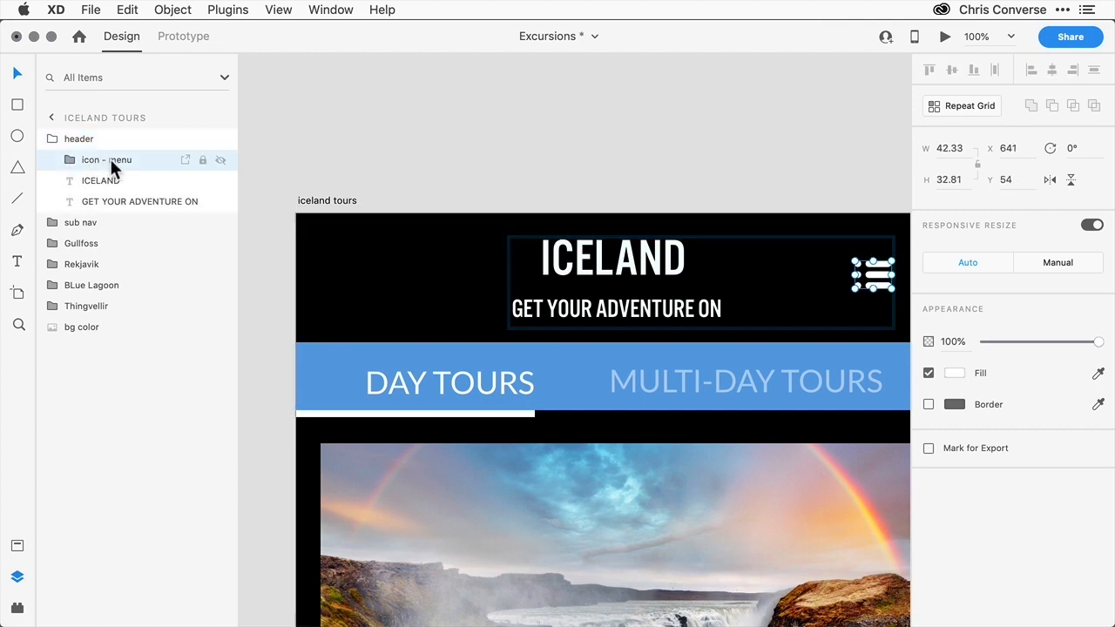
pyautogui.click(128, 11)
pyautogui.click(162, 105)
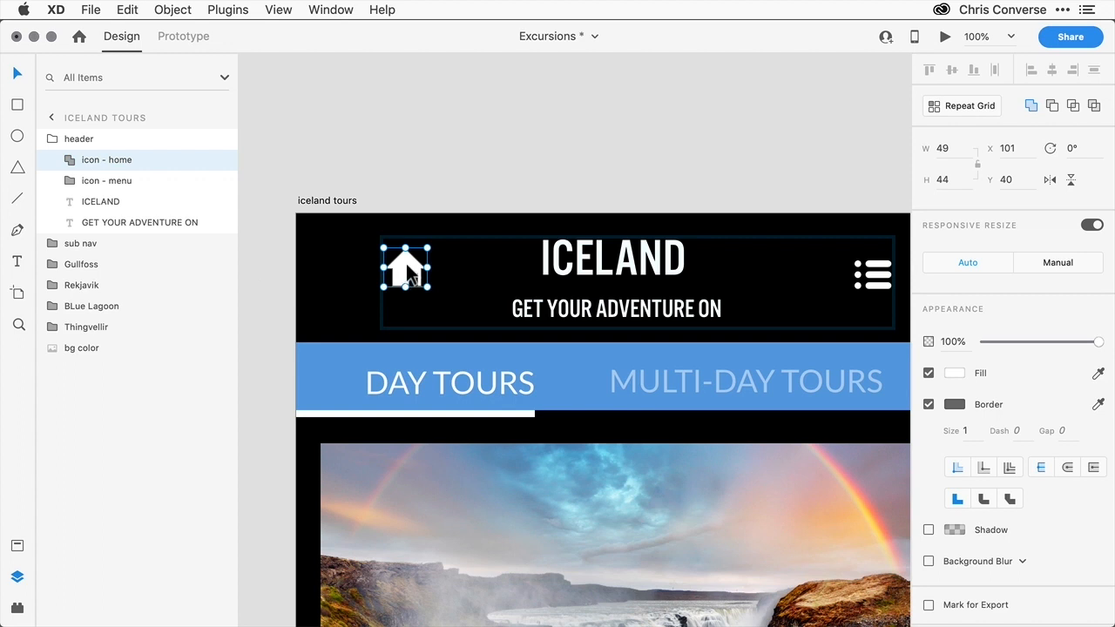
# - Move the pasted home icon to the header's left side at about X 34, Y 43 and turn off its border
pyautogui.moveTo(410, 271); pyautogui.dragTo(347, 267)
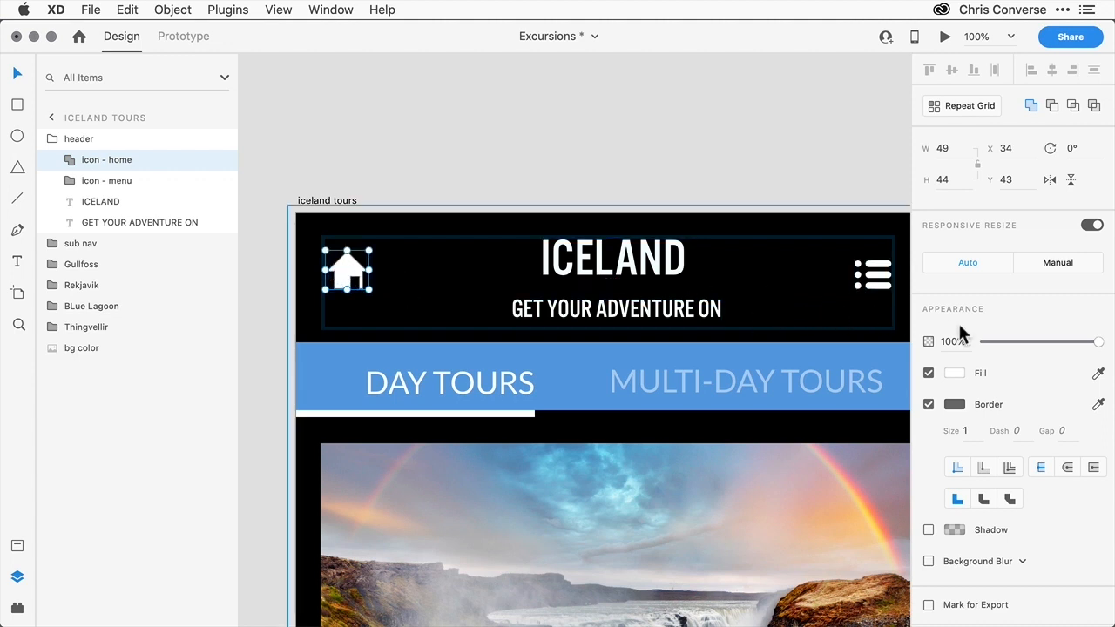
pyautogui.click(928, 405)
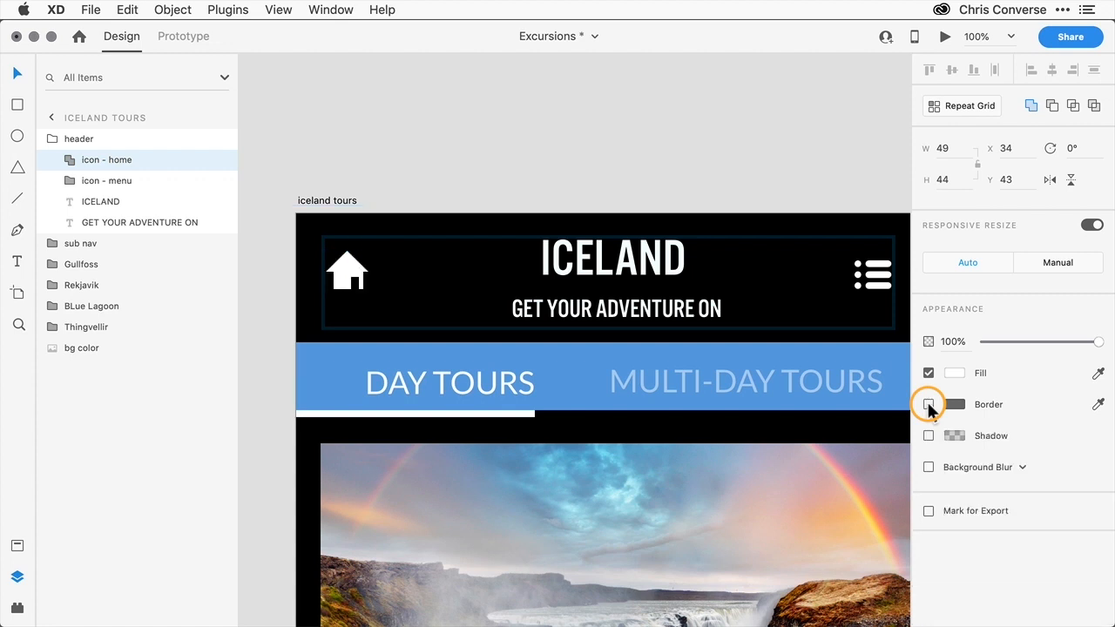
pyautogui.click(380, 151)
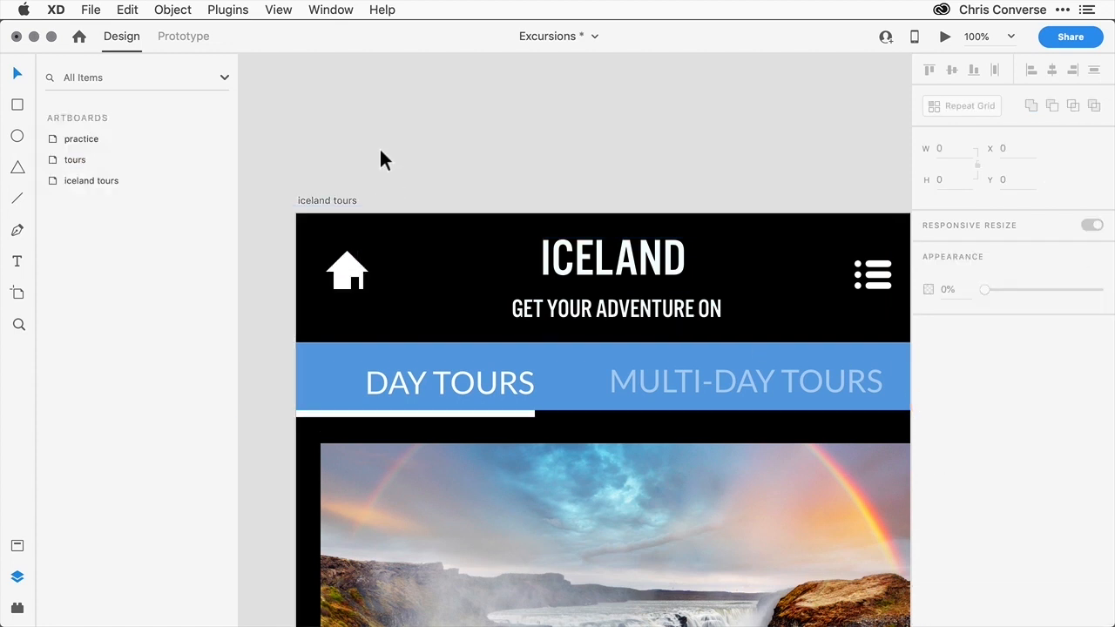